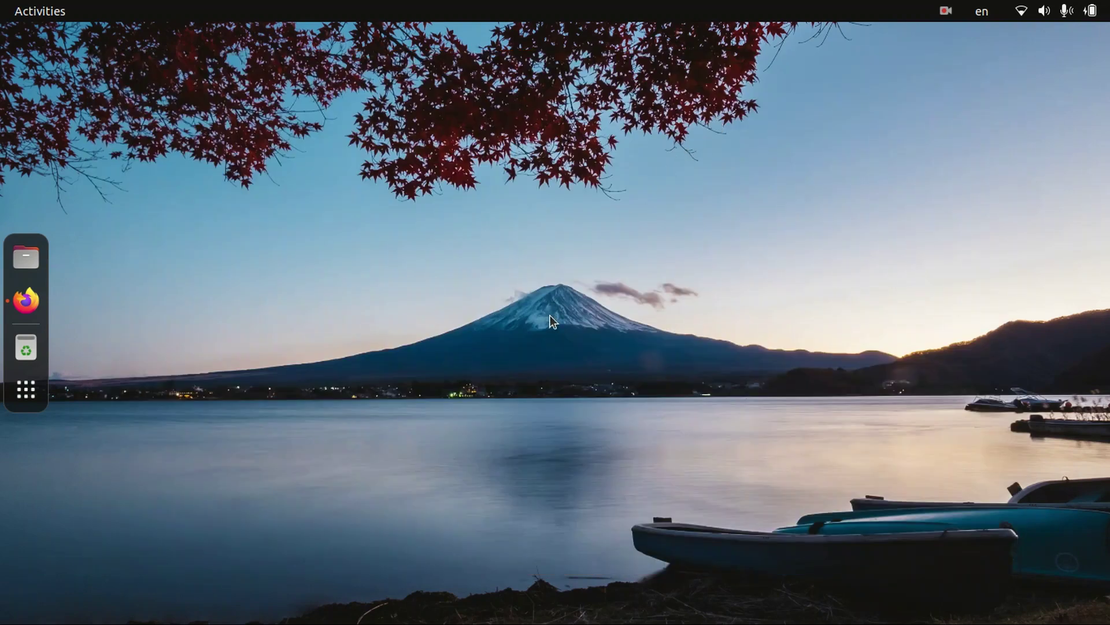
- Launch Firefox and search Google for 'enve plugins'
{"action": "left_click", "coordinate": [26, 300]}
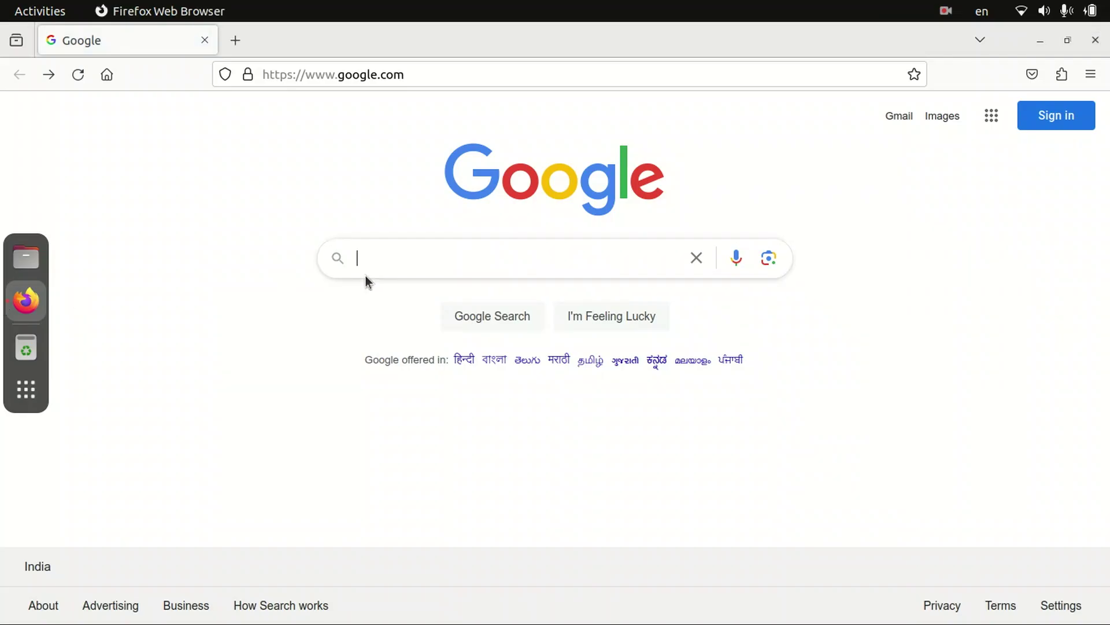
{"action": "type", "text": "enve plugin"}
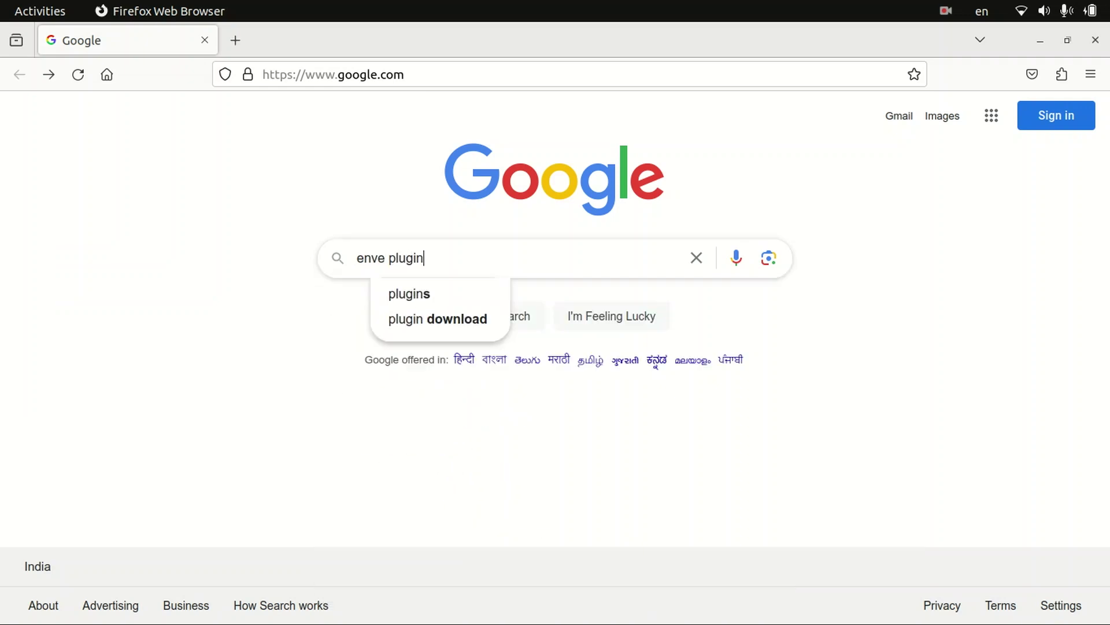
{"action": "type", "text": "s"}
{"action": "key", "text": "Return"}
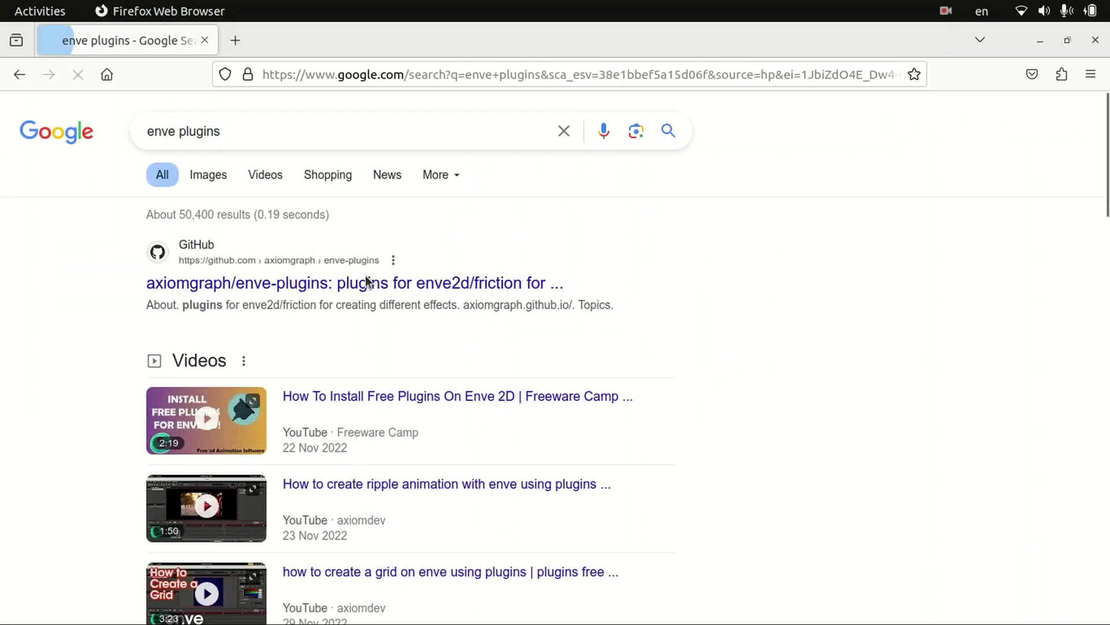
- Open the axiomgraph/enve-plugins GitHub repository from the search results
{"action": "left_click", "coordinate": [368, 281]}
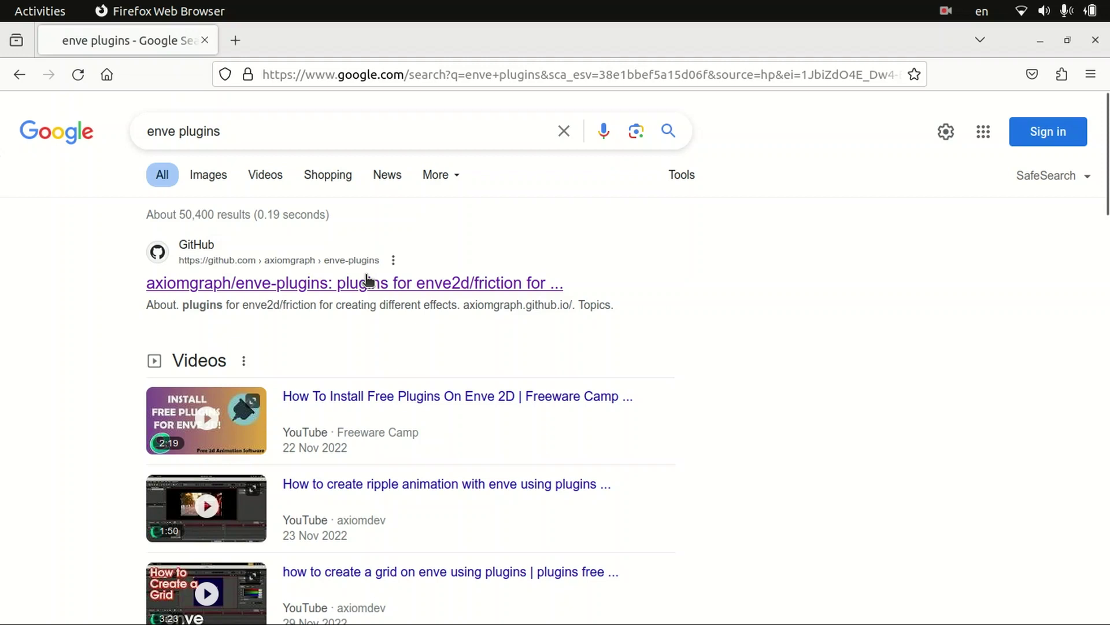
{"action": "left_click", "coordinate": [249, 289]}
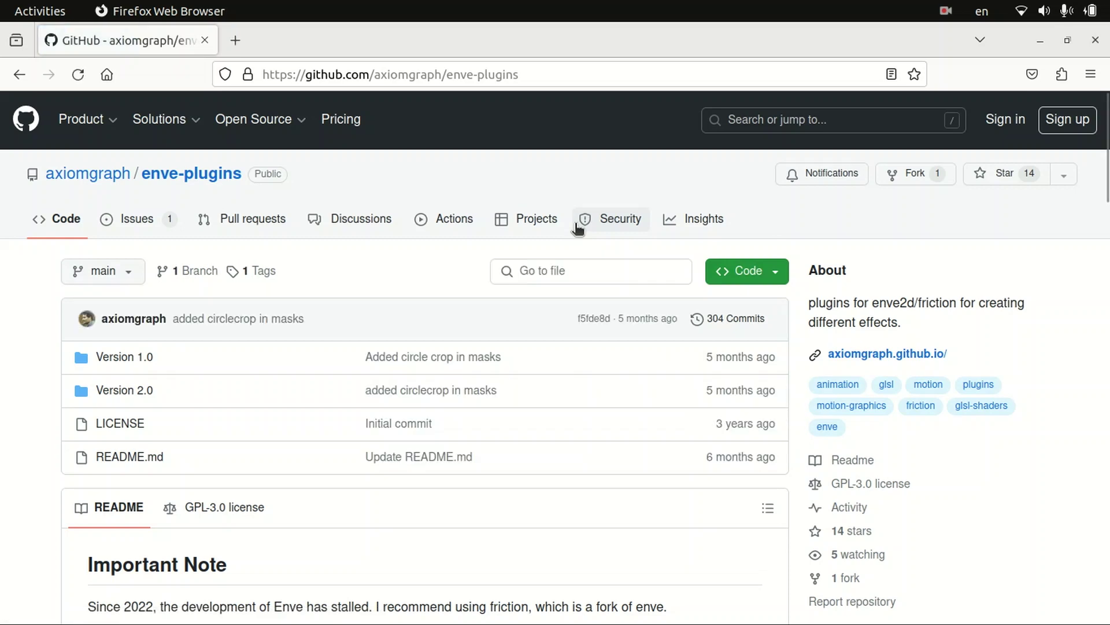
{"action": "mouse_move", "coordinate": [1103, 155]}
{"action": "left_mouse_down"}
{"action": "mouse_move", "coordinate": [1103, 382]}
{"action": "mouse_move", "coordinate": [1083, 454]}
{"action": "mouse_move", "coordinate": [1102, 531]}
{"action": "mouse_move", "coordinate": [1105, 146]}
{"action": "left_mouse_up"}
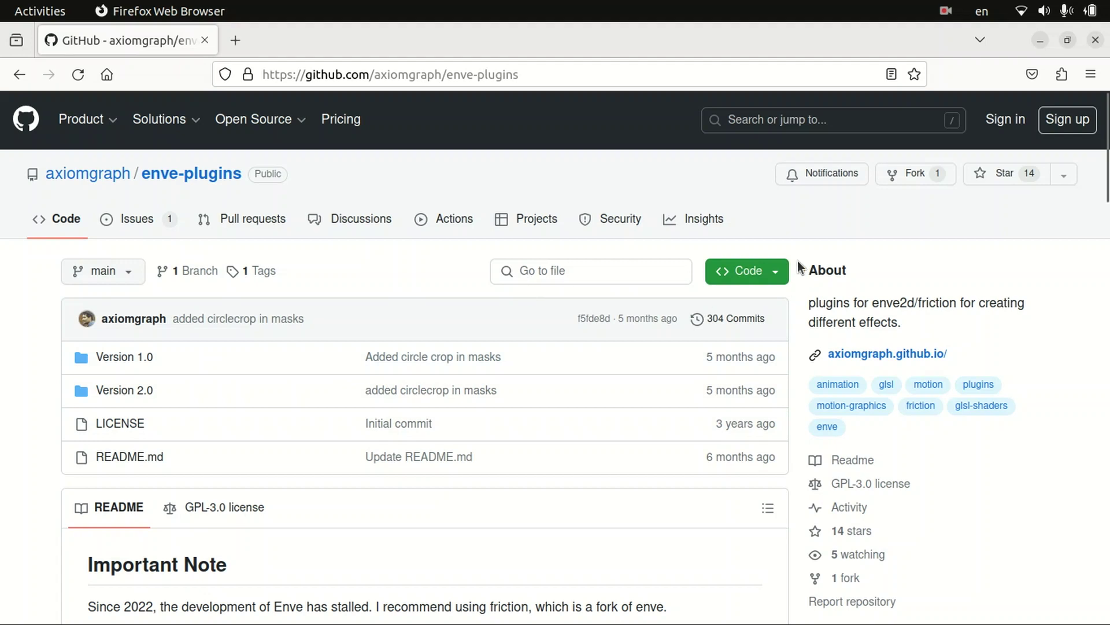
- Download the repository as enve-plugins-main.zip and close Firefox
{"action": "left_click", "coordinate": [759, 271]}
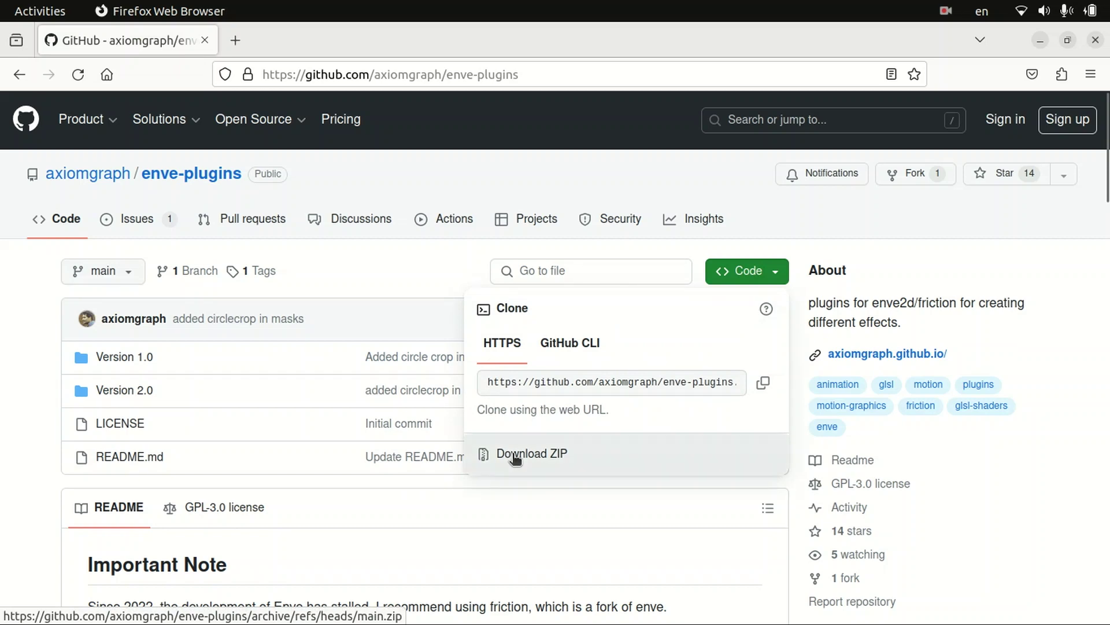
{"action": "left_click", "coordinate": [514, 457]}
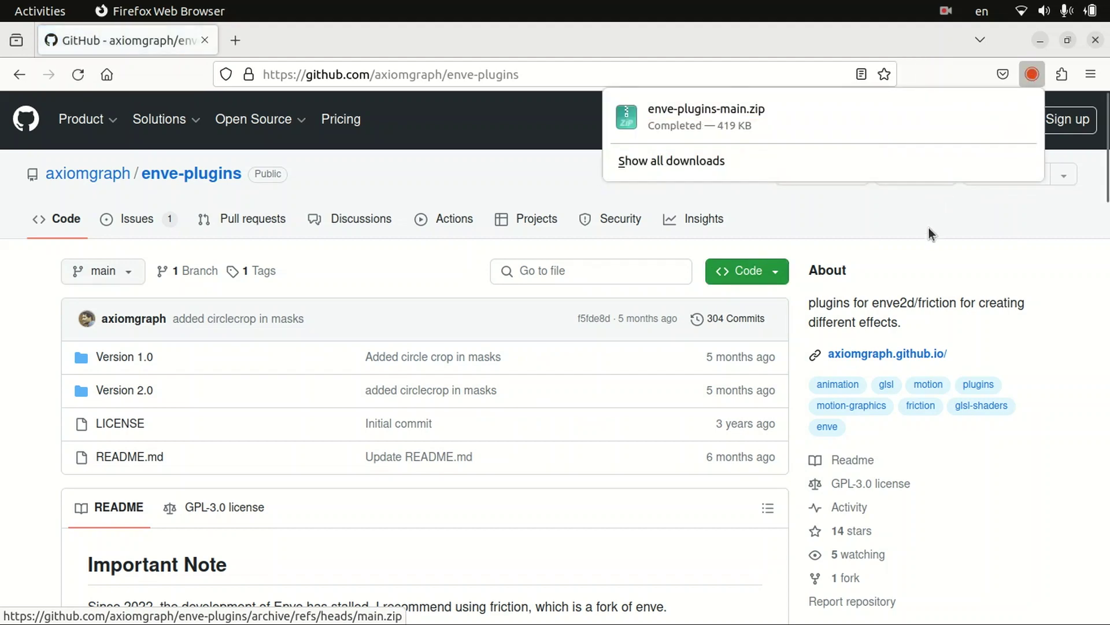
{"action": "left_click", "coordinate": [928, 41]}
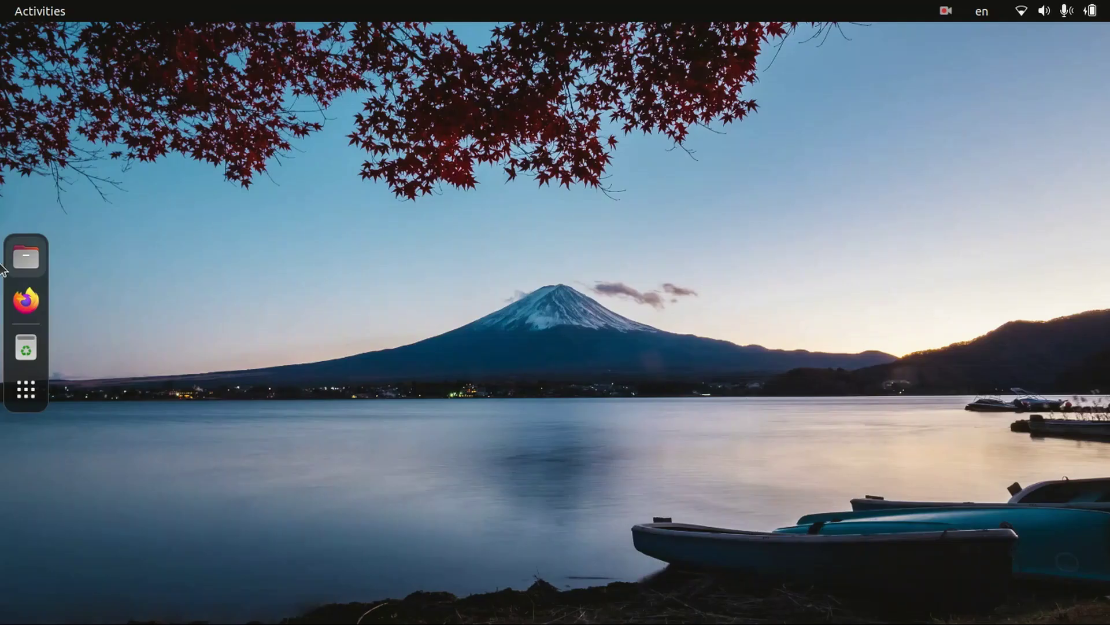
- In Files, extract enve-plugins-main.zip into the Downloads folder
{"action": "left_click", "coordinate": [25, 257]}
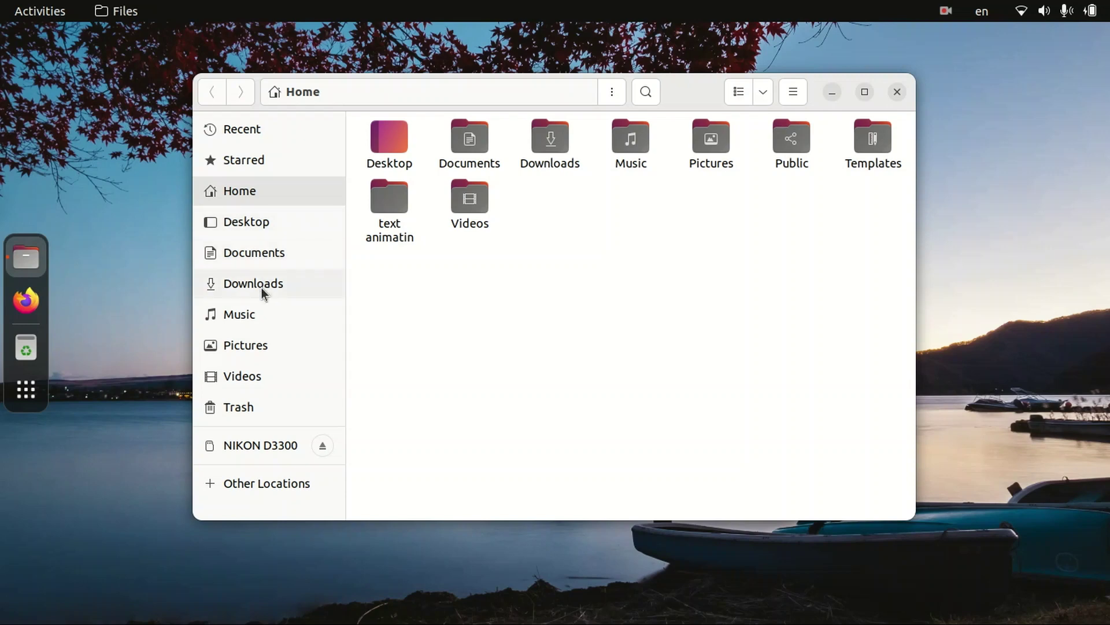
{"action": "left_click", "coordinate": [262, 285]}
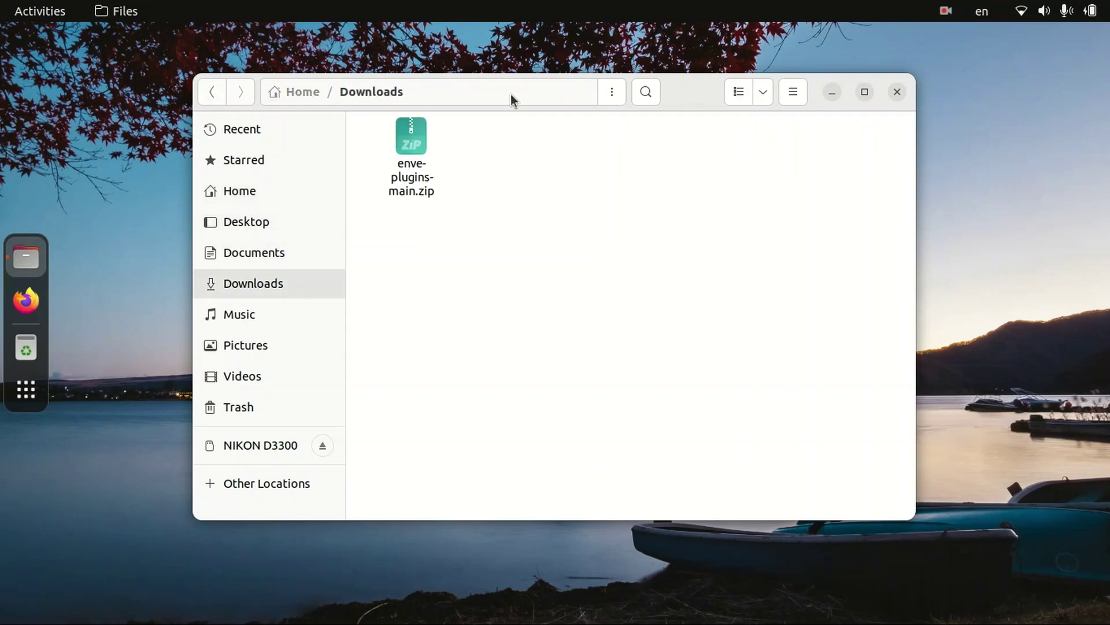
{"action": "left_click_drag", "start_coordinate": [512, 95], "coordinate": [523, 52]}
{"action": "left_click", "coordinate": [436, 133]}
{"action": "right_click", "coordinate": [432, 129]}
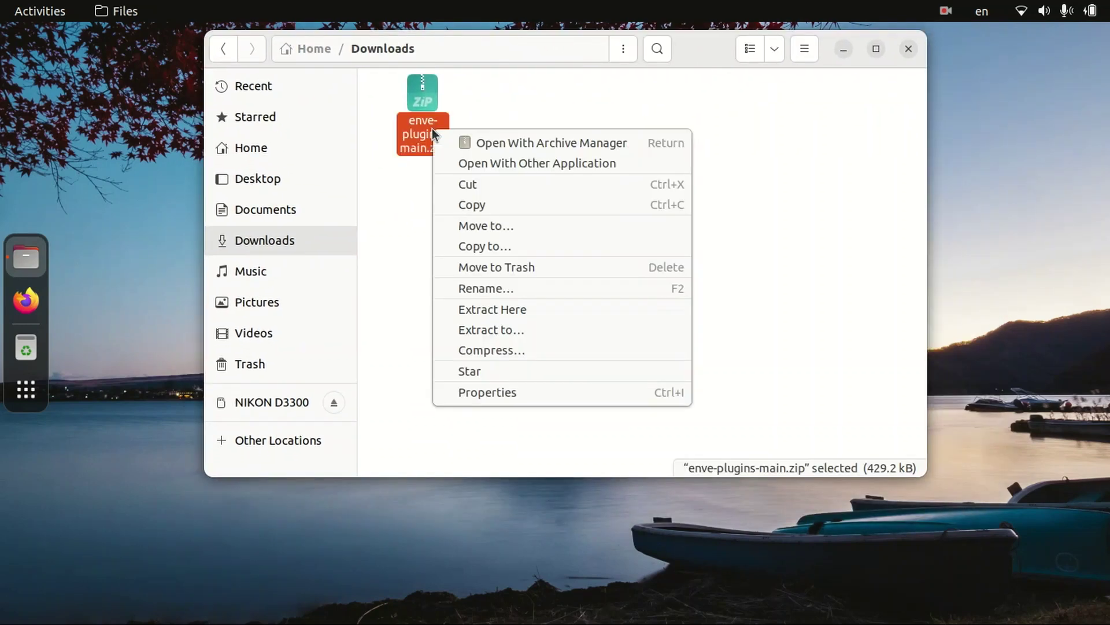
{"action": "left_click", "coordinate": [494, 309]}
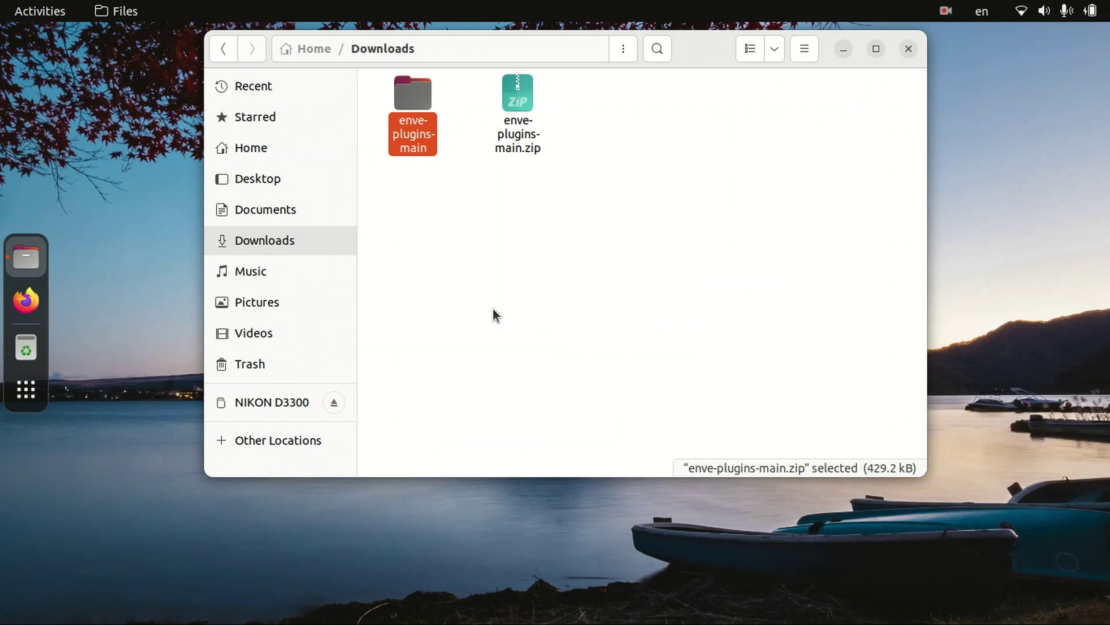
- Open enve-plugins-main and compare Version 1.0 (248 items) with Version 2.0 (246 items), selecting Version 1.0
{"action": "double_click", "coordinate": [404, 137]}
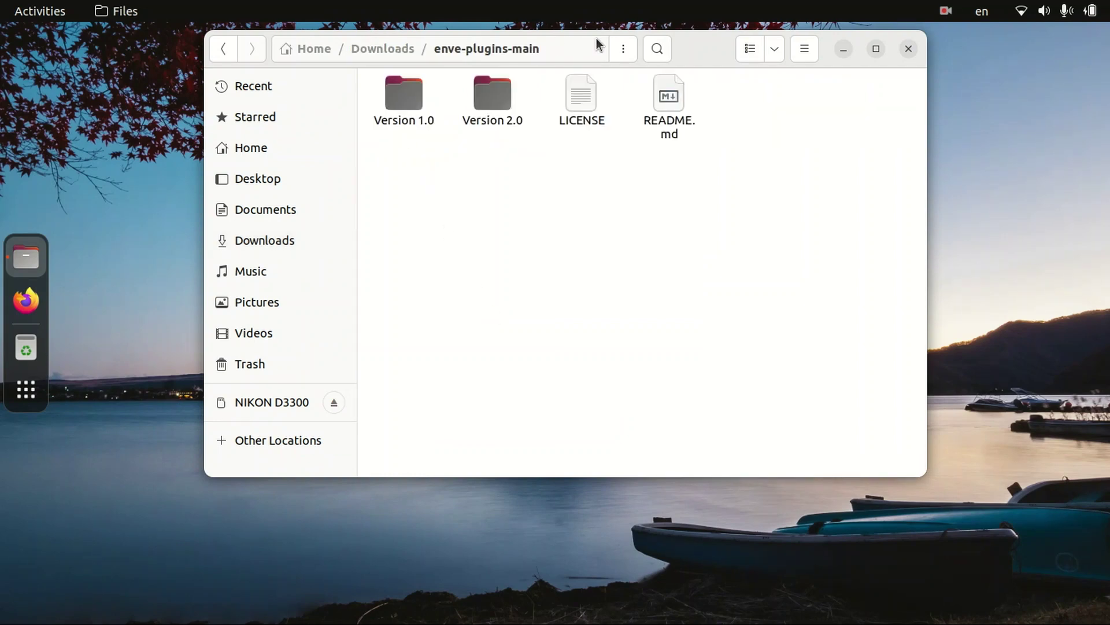
{"action": "left_click", "coordinate": [623, 49]}
{"action": "left_click", "coordinate": [696, 46]}
{"action": "left_click_drag", "start_coordinate": [695, 46], "coordinate": [677, 83]}
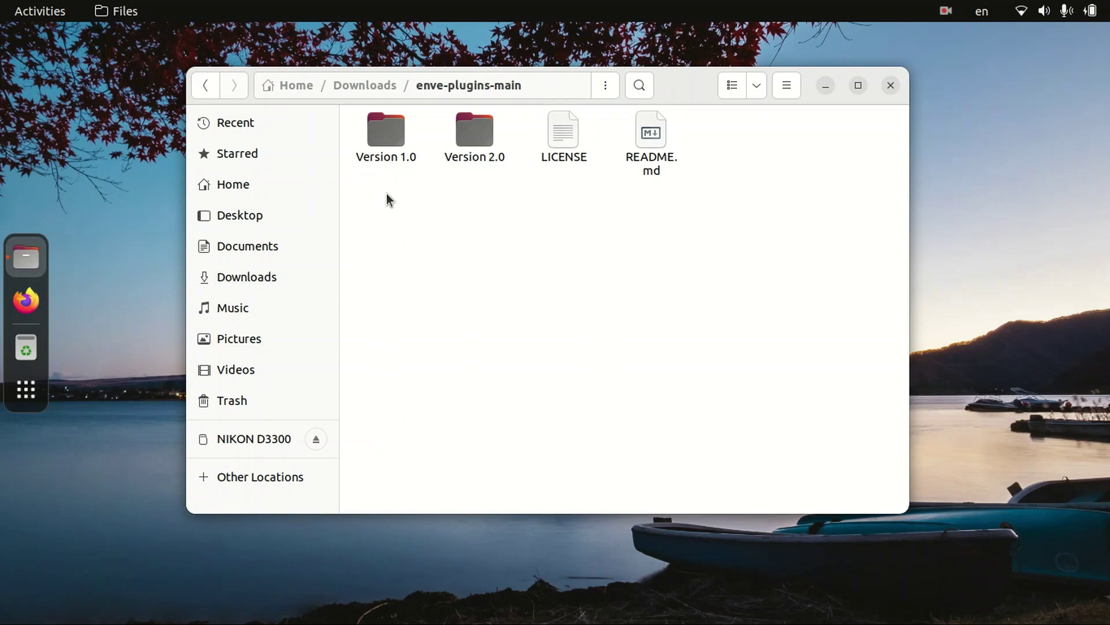
{"action": "left_click", "coordinate": [397, 137]}
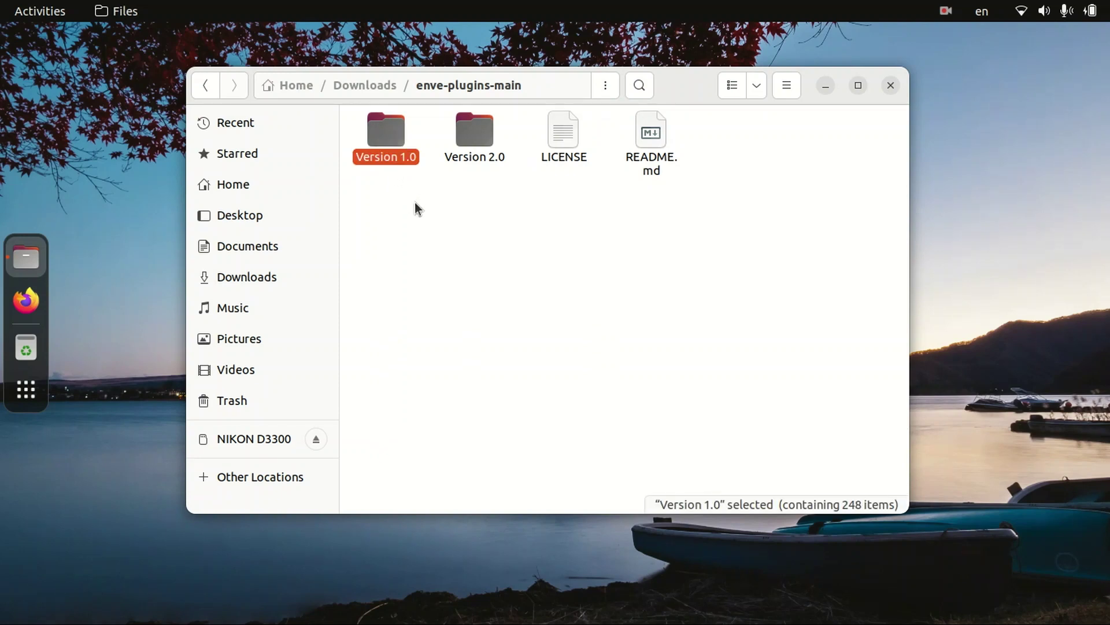
{"action": "left_click", "coordinate": [415, 203]}
{"action": "left_click", "coordinate": [386, 154]}
{"action": "left_click", "coordinate": [477, 152]}
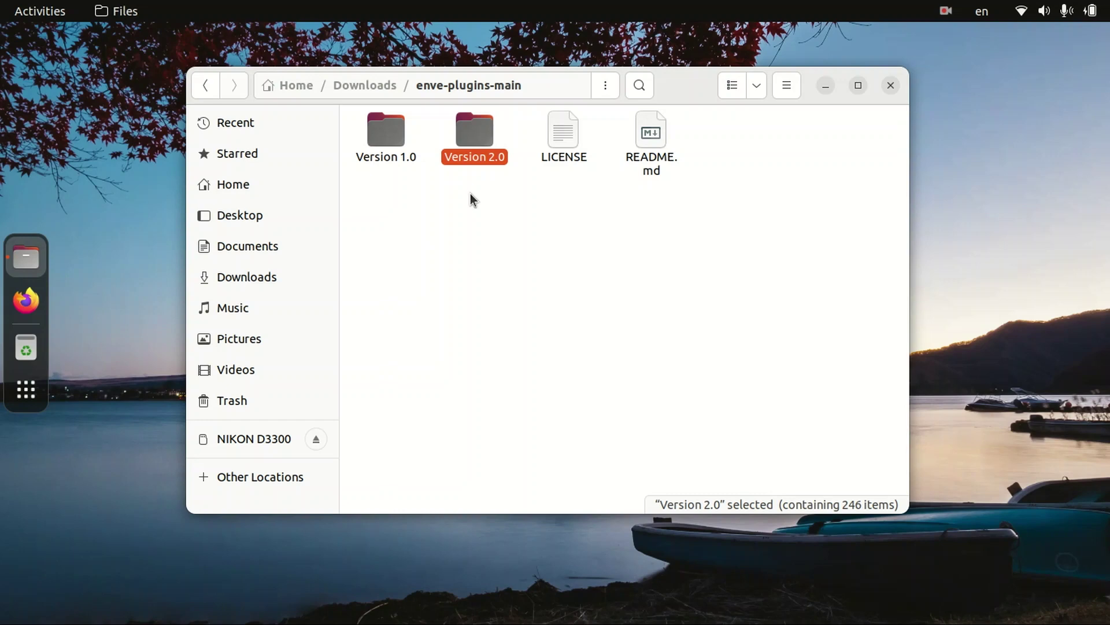
{"action": "left_click", "coordinate": [380, 155]}
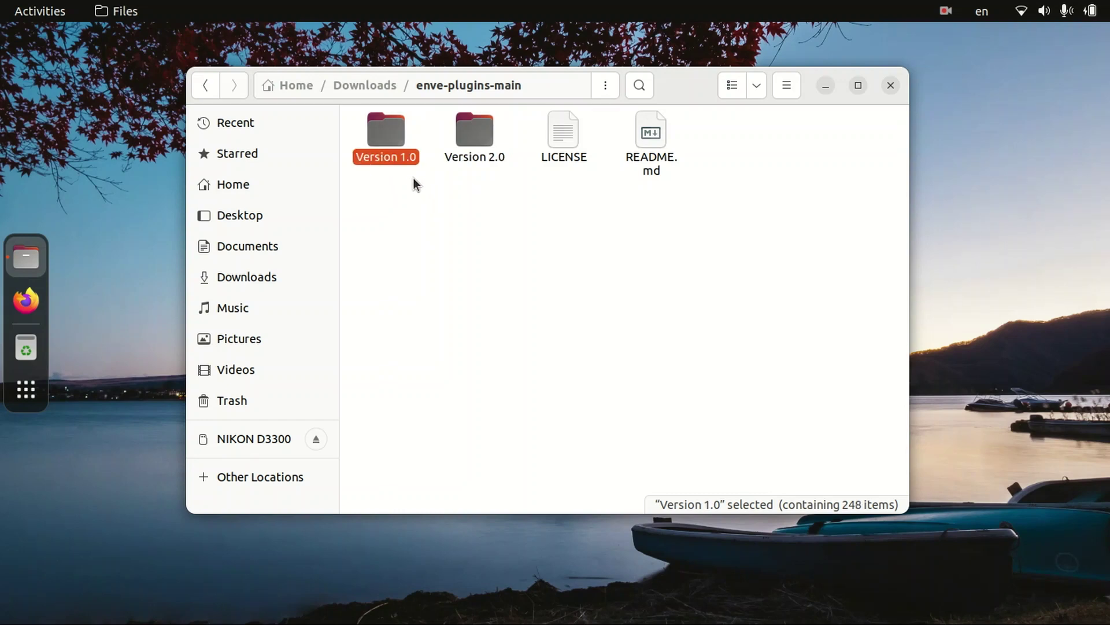
{"action": "left_click", "coordinate": [474, 145]}
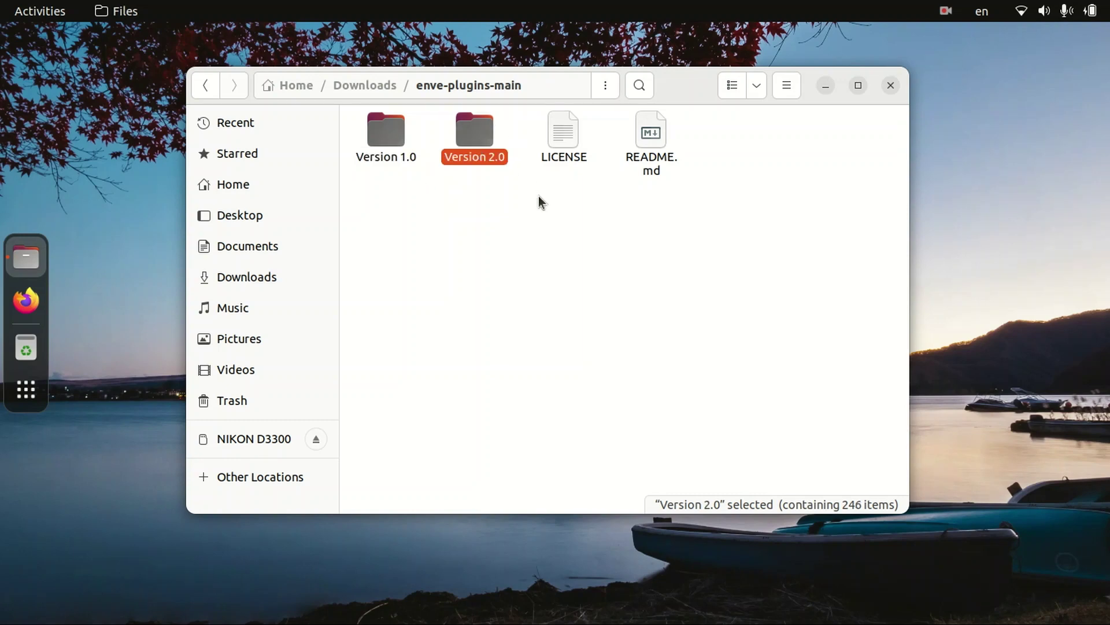
{"action": "left_click", "coordinate": [375, 144]}
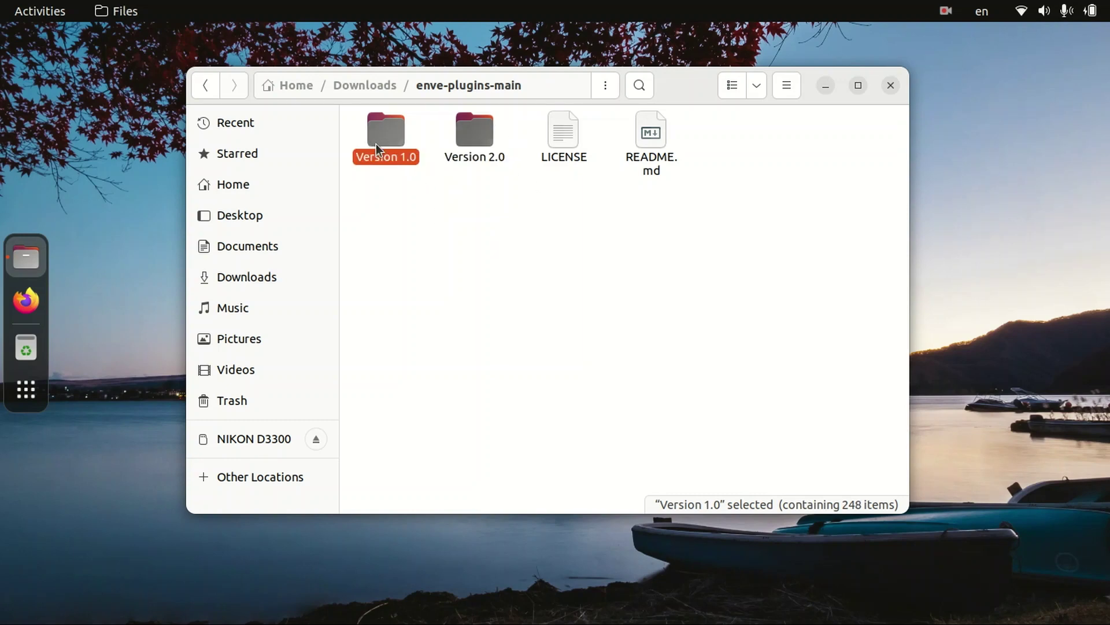
- Open Version 1.0 and copy all 248 .frag and .gre shader files
{"action": "double_click", "coordinate": [376, 144]}
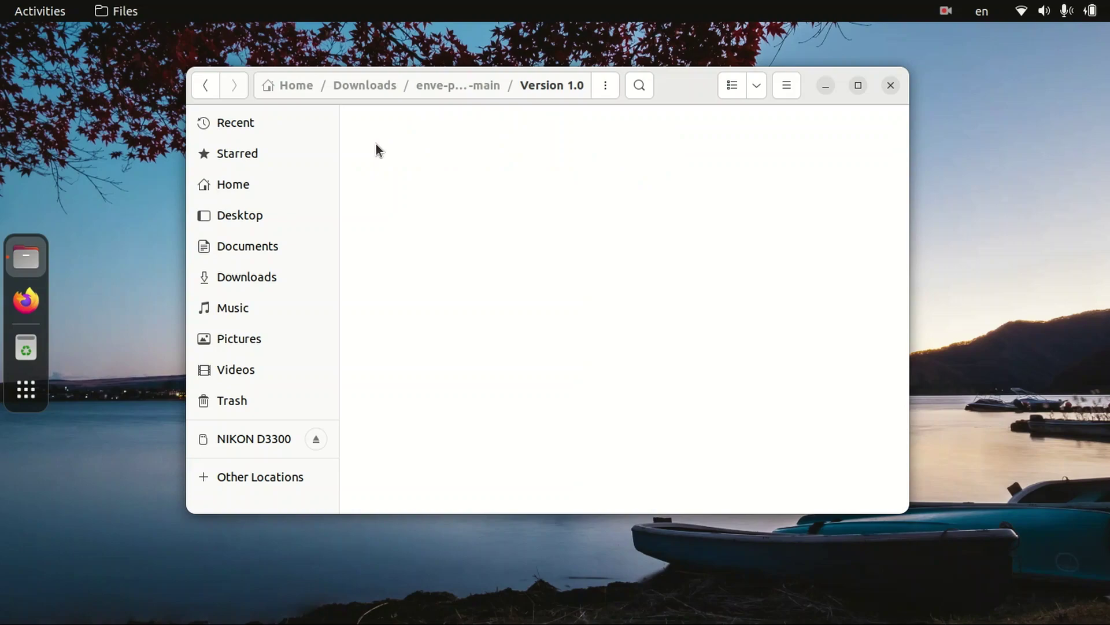
{"action": "left_click_drag", "start_coordinate": [906, 127], "coordinate": [876, 117]}
{"action": "key", "text": "ctrl+a"}
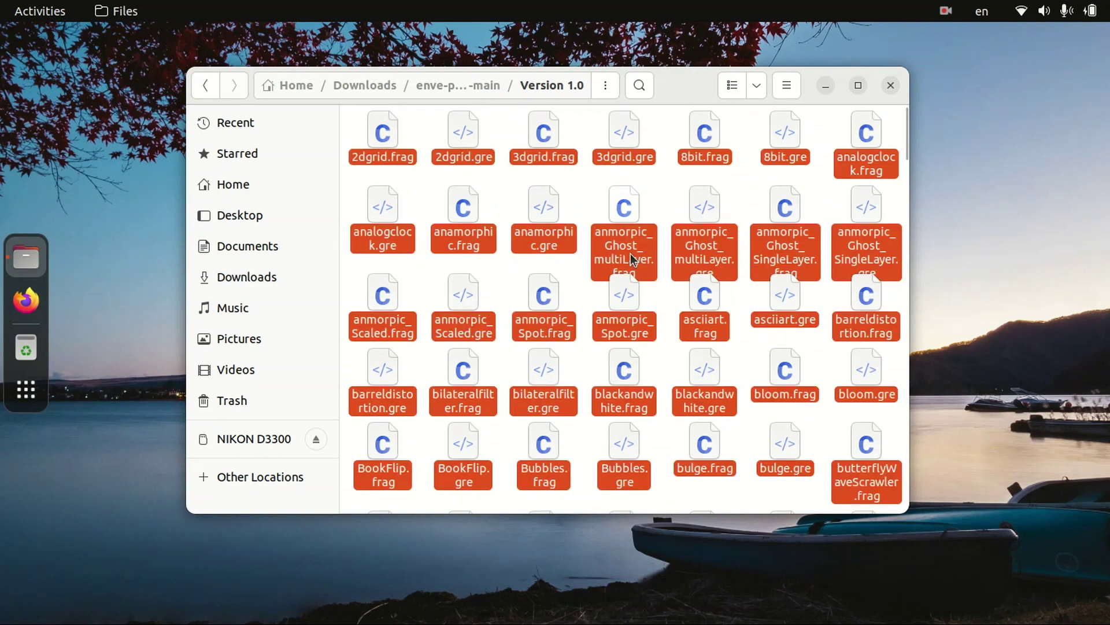
{"action": "left_click", "coordinate": [462, 190]}
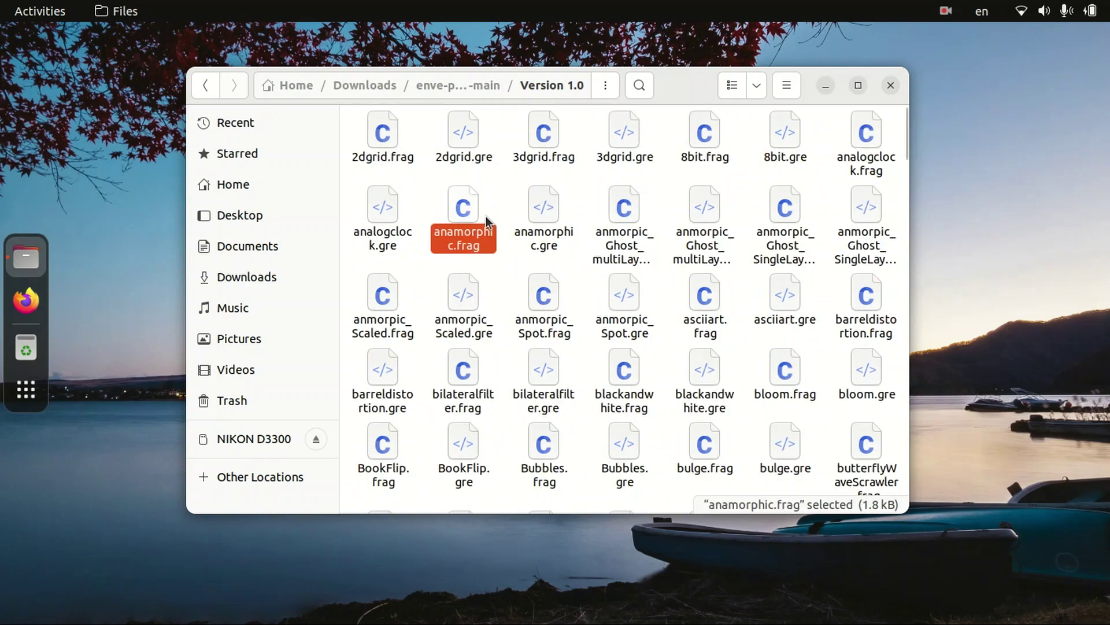
{"action": "key", "text": "ctrl+a"}
{"action": "right_click", "coordinate": [461, 211]}
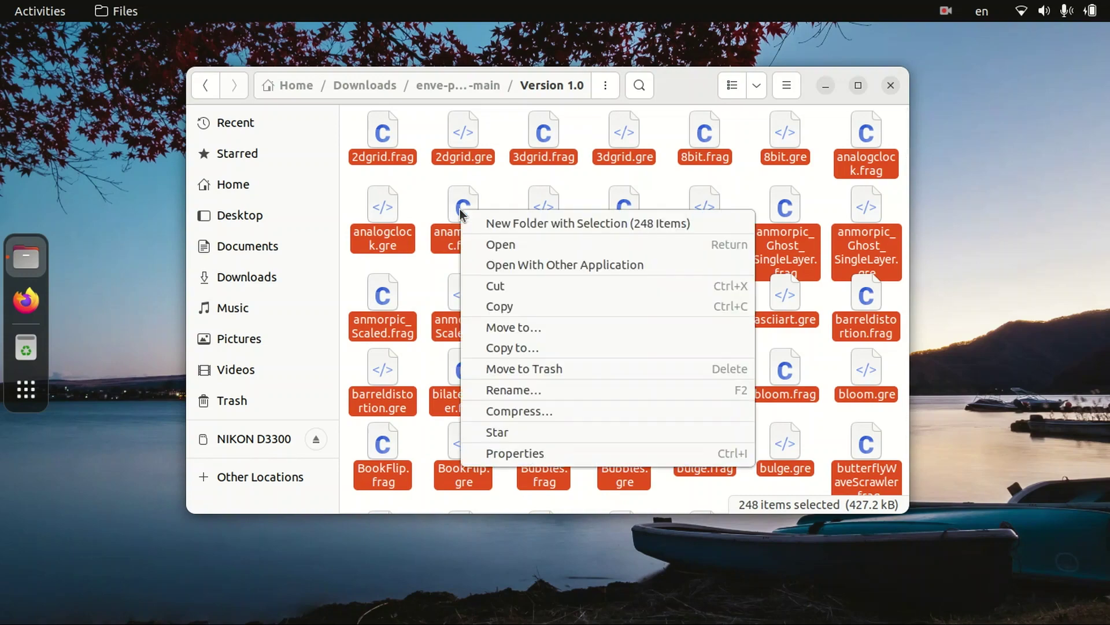
{"action": "left_click", "coordinate": [533, 308]}
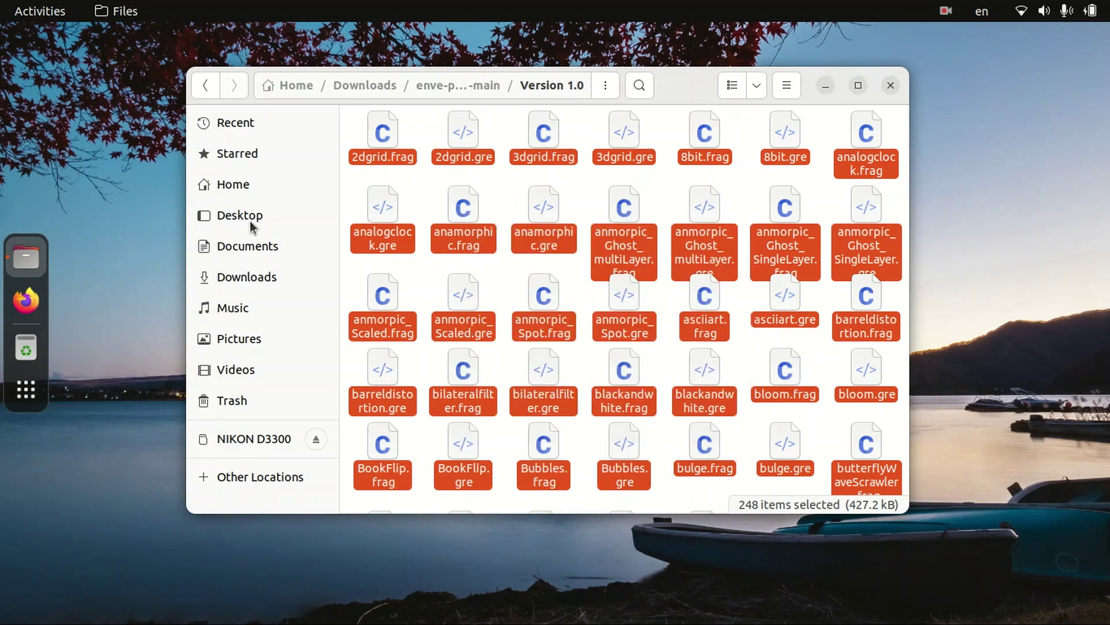
- Go to the Home folder and bring up its view options
{"action": "left_click", "coordinate": [229, 188]}
{"action": "left_click_drag", "start_coordinate": [643, 88], "coordinate": [589, 75]}
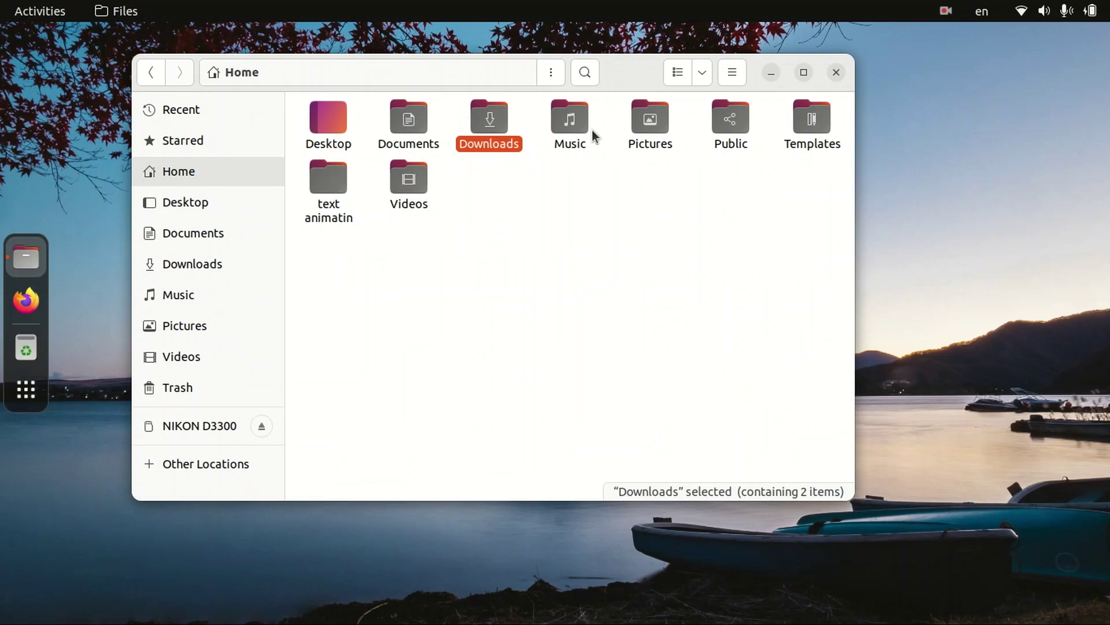
{"action": "left_click", "coordinate": [565, 215]}
- Turn on Show Hidden Files in the Home folder
{"action": "left_click", "coordinate": [701, 72]}
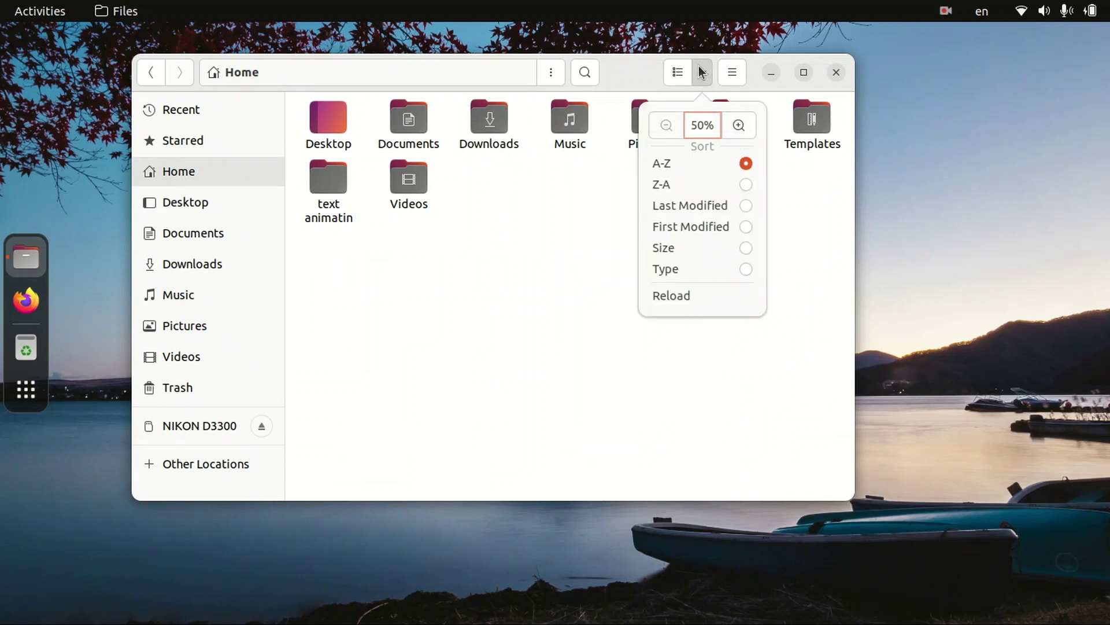
{"action": "left_click", "coordinate": [622, 164]}
{"action": "left_click", "coordinate": [733, 71]}
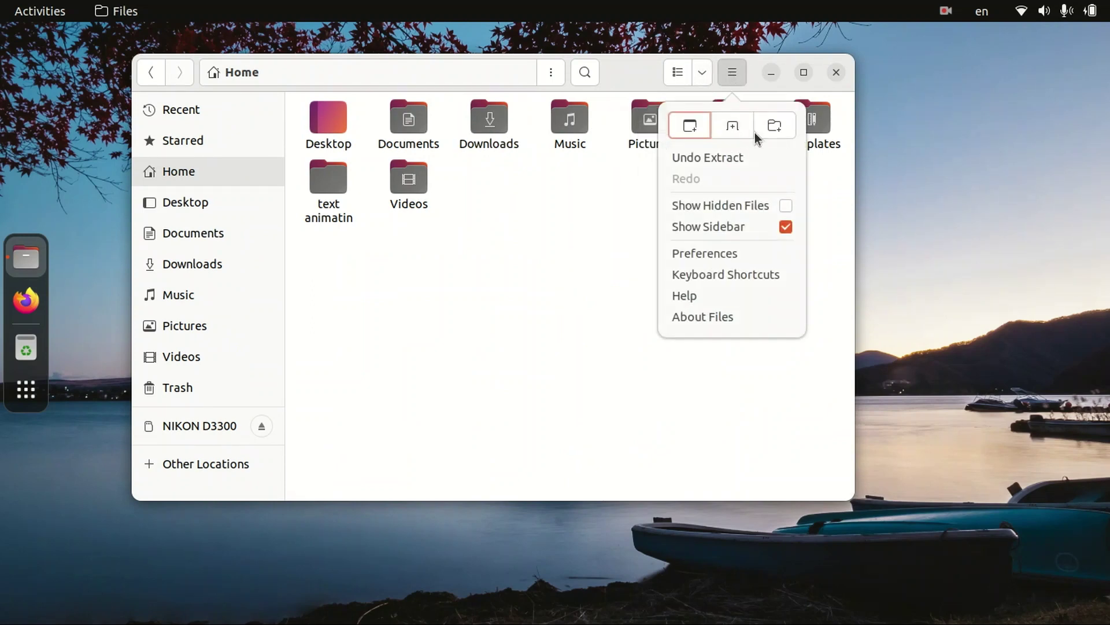
{"action": "left_click", "coordinate": [720, 203]}
{"action": "left_click", "coordinate": [528, 171]}
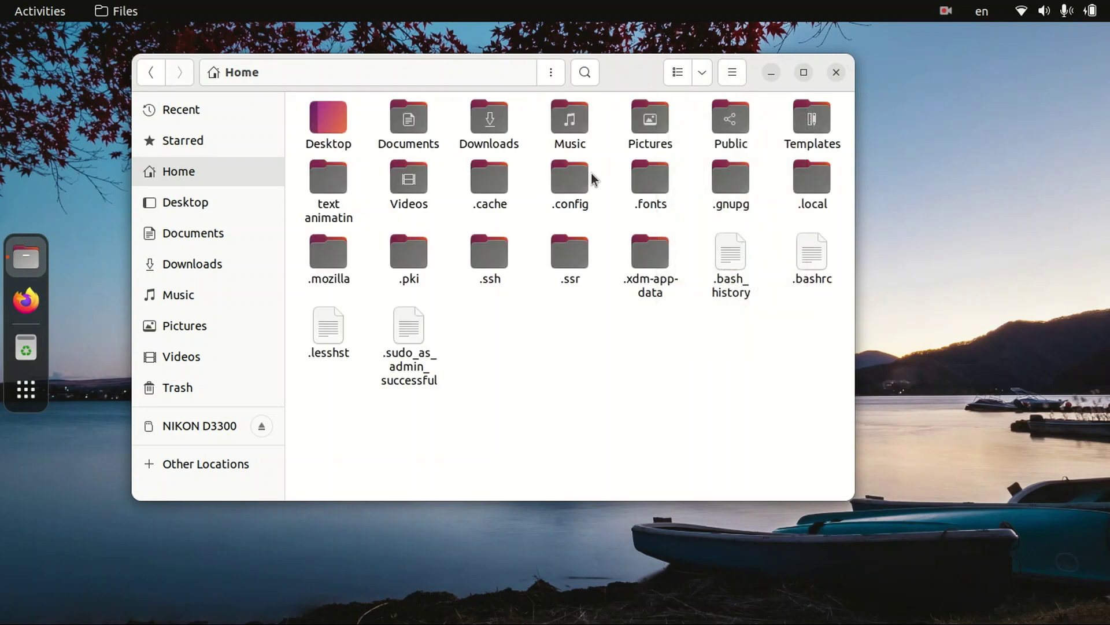
- Paste the copied shader files into .config/friction/ShaderEffects
{"action": "left_click", "coordinate": [568, 185]}
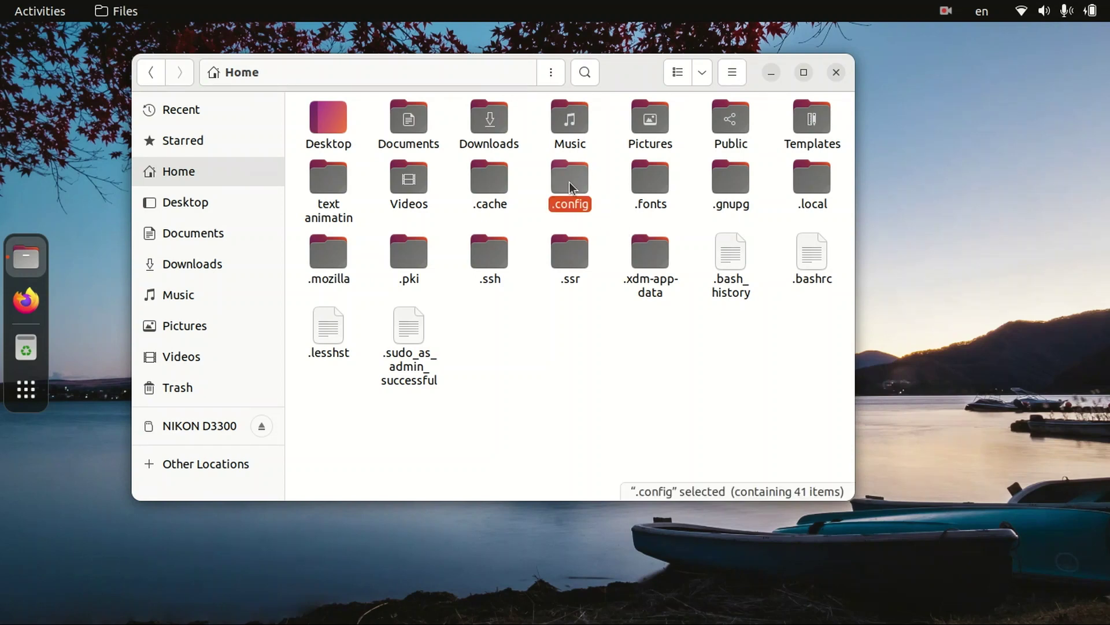
{"action": "double_click", "coordinate": [570, 186]}
{"action": "left_click", "coordinate": [575, 193]}
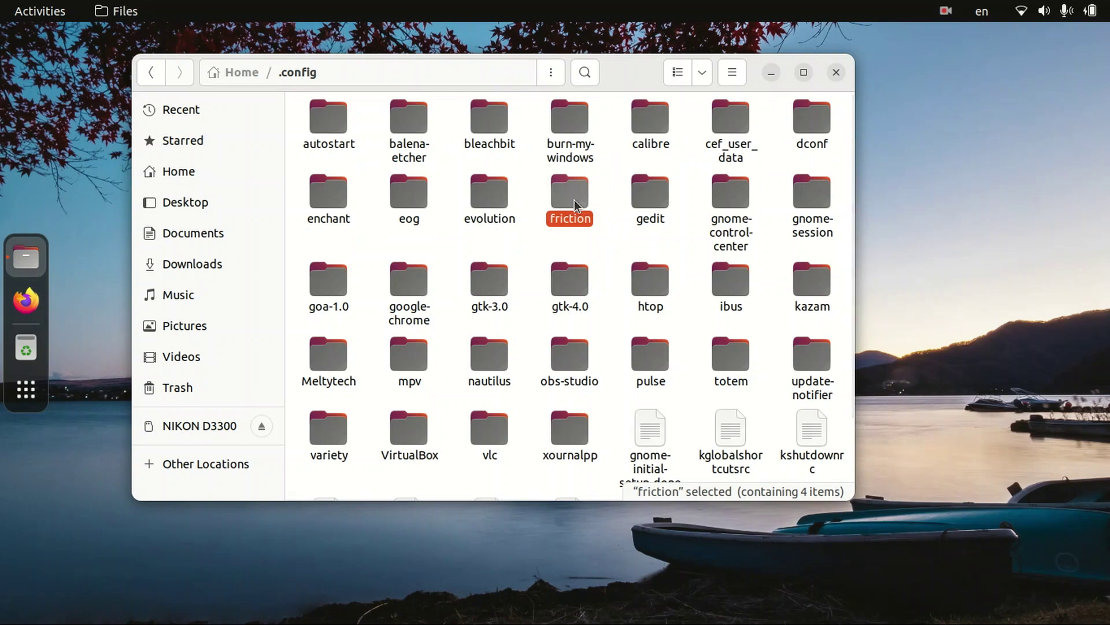
{"action": "double_click", "coordinate": [574, 199]}
{"action": "left_click", "coordinate": [521, 151]}
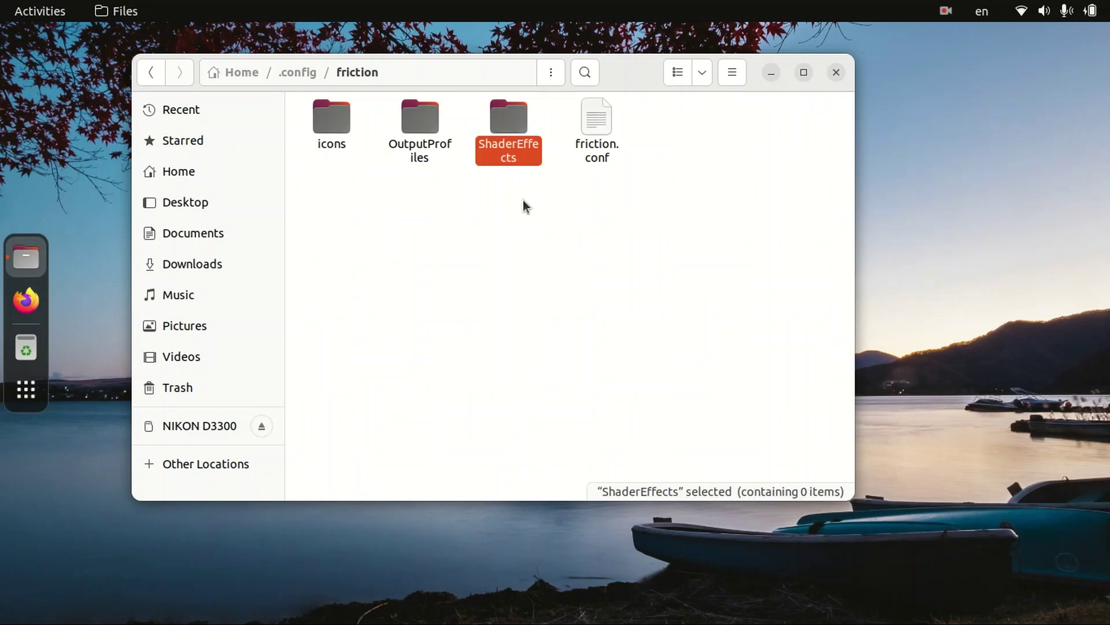
{"action": "double_click", "coordinate": [515, 149]}
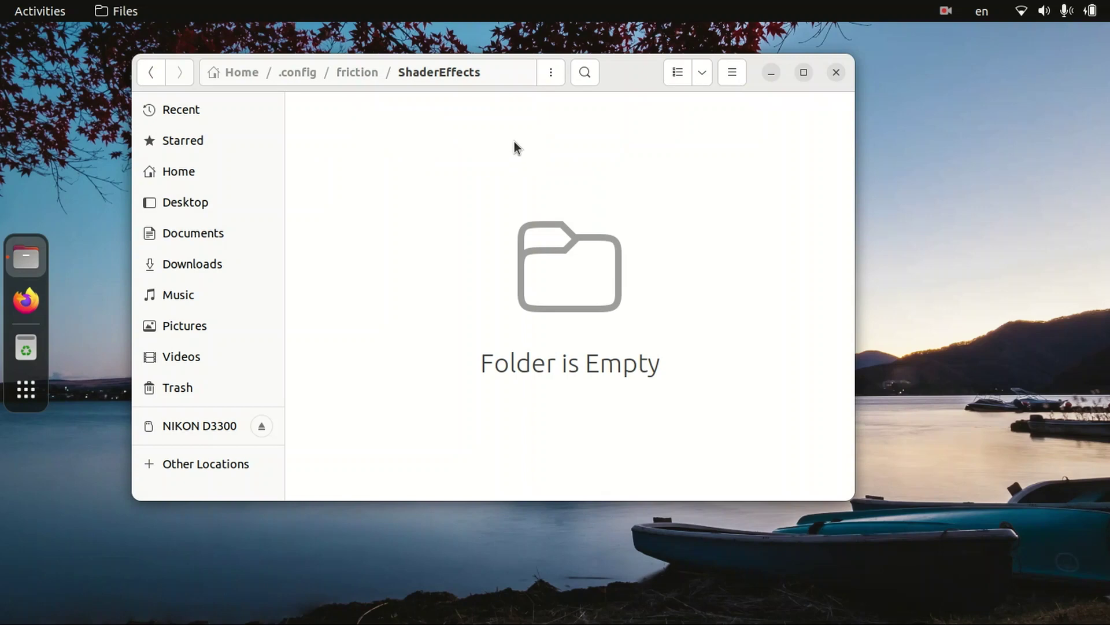
{"action": "right_click", "coordinate": [513, 129]}
{"action": "left_click", "coordinate": [592, 183]}
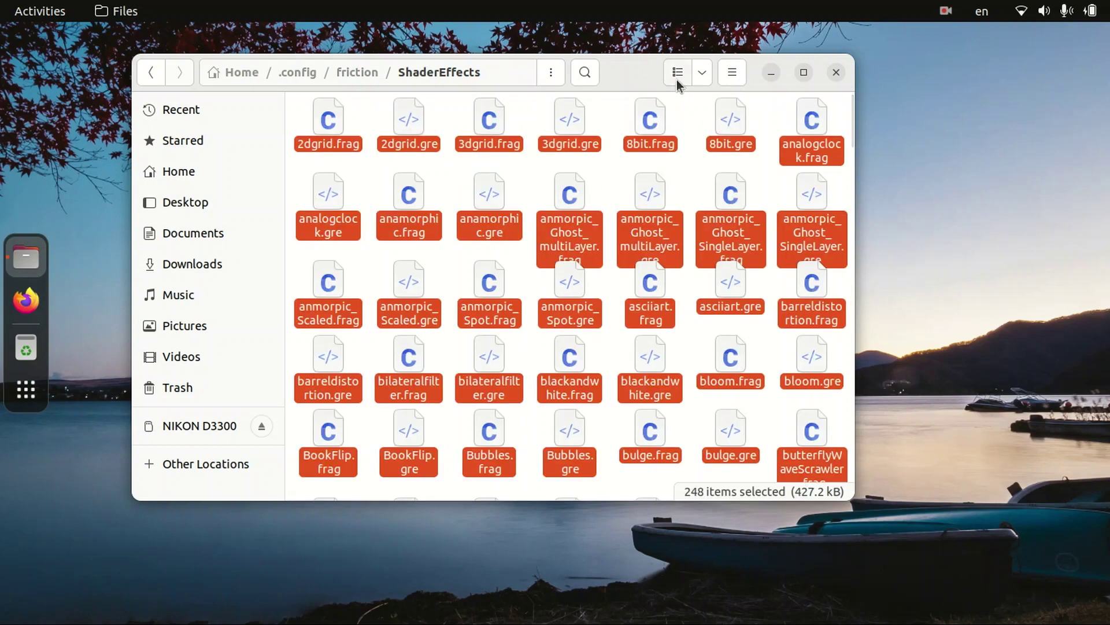
- Minimize Files and start a new Friction project with a 1920×1080 scene
{"action": "left_click", "coordinate": [772, 73]}
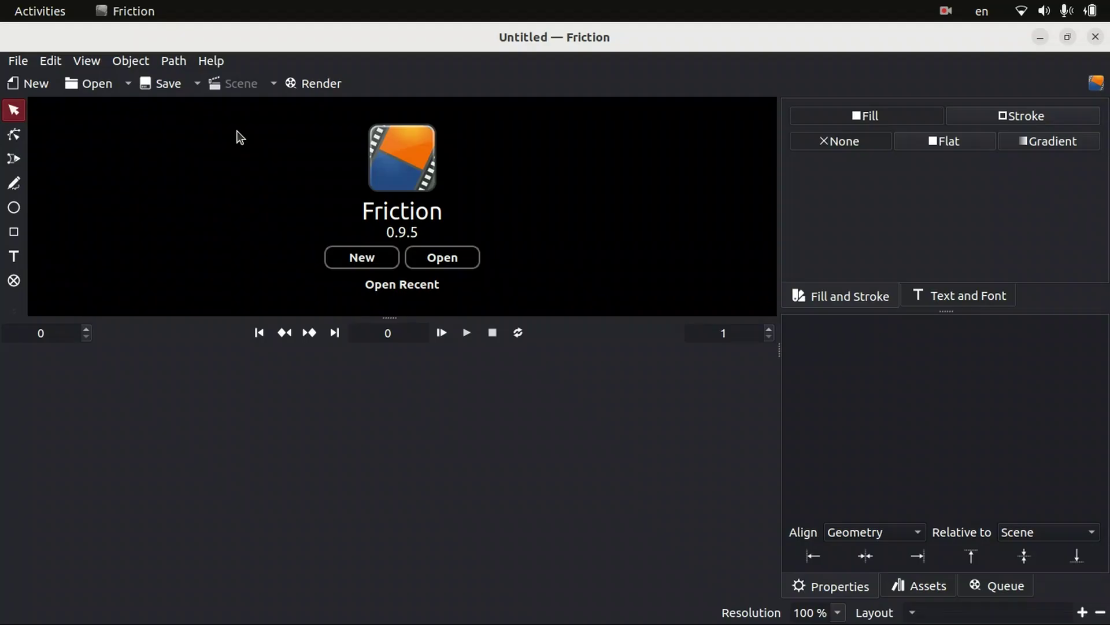
{"action": "left_click_drag", "start_coordinate": [383, 57], "coordinate": [463, 23]}
{"action": "left_click", "coordinate": [374, 262]}
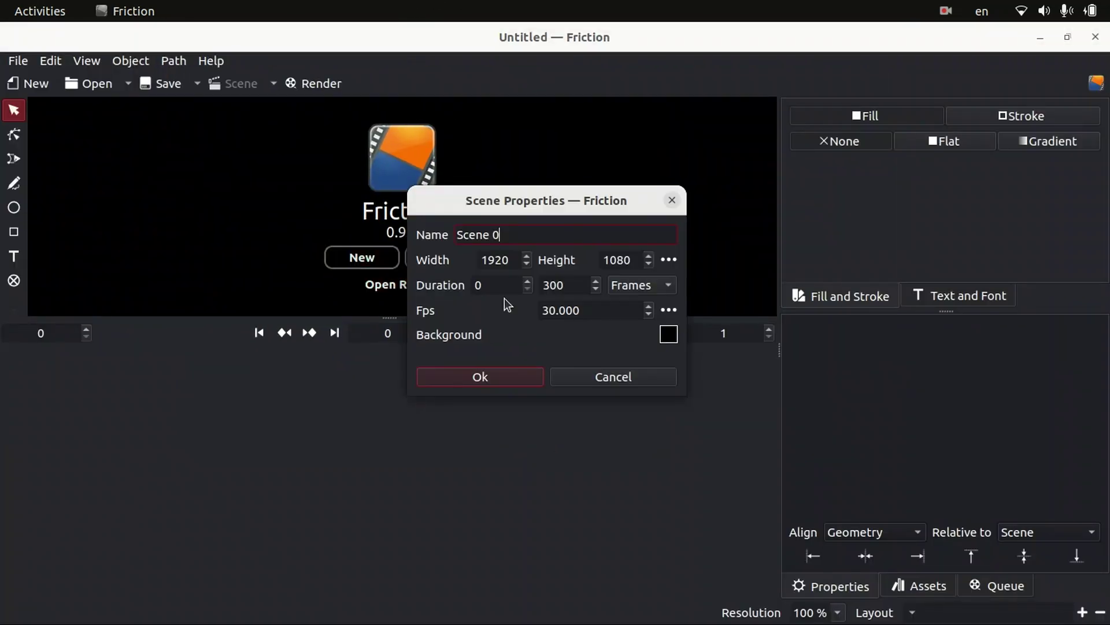
{"action": "left_click", "coordinate": [480, 376]}
- Draw a rectangle covering the canvas and give it a flat red fill (R 1.000)
{"action": "left_click", "coordinate": [13, 232]}
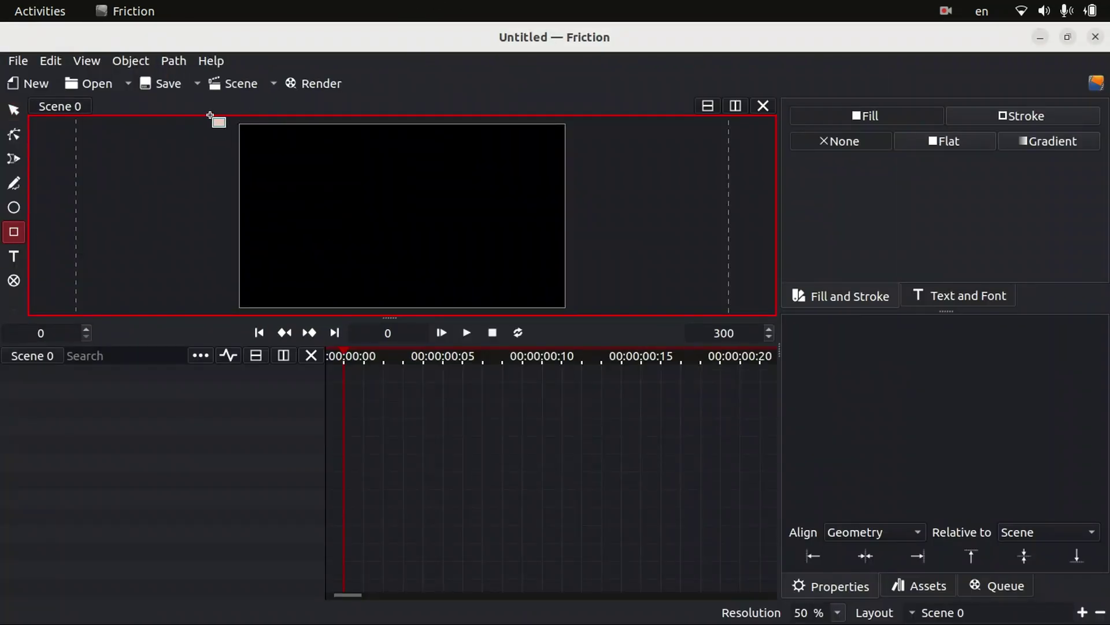
{"action": "left_click_drag", "start_coordinate": [218, 119], "coordinate": [596, 321]}
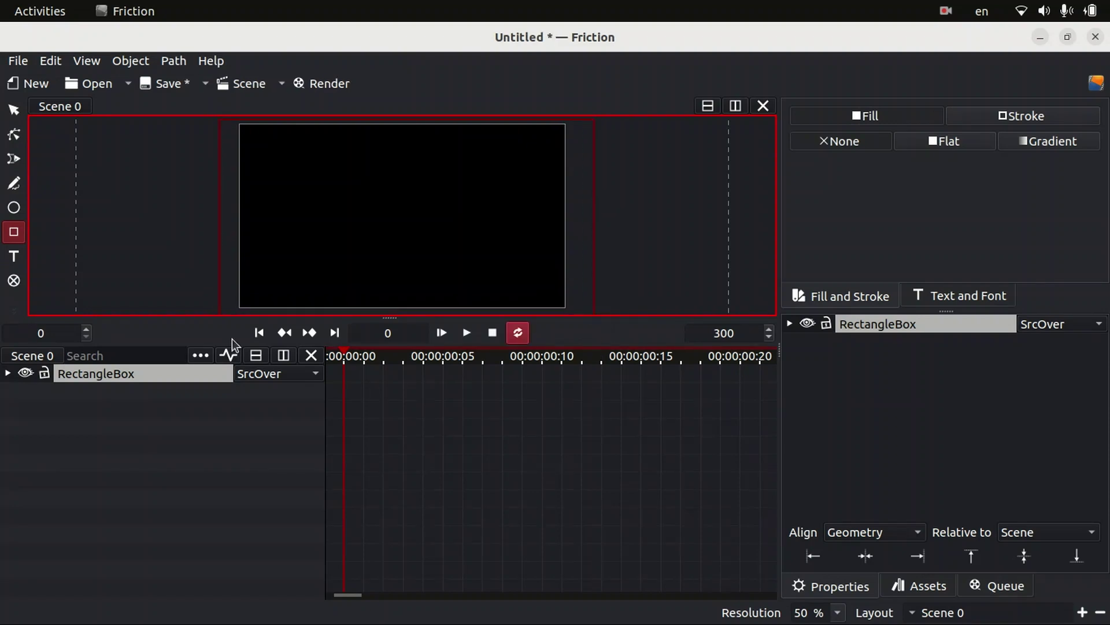
{"action": "left_click", "coordinate": [945, 141]}
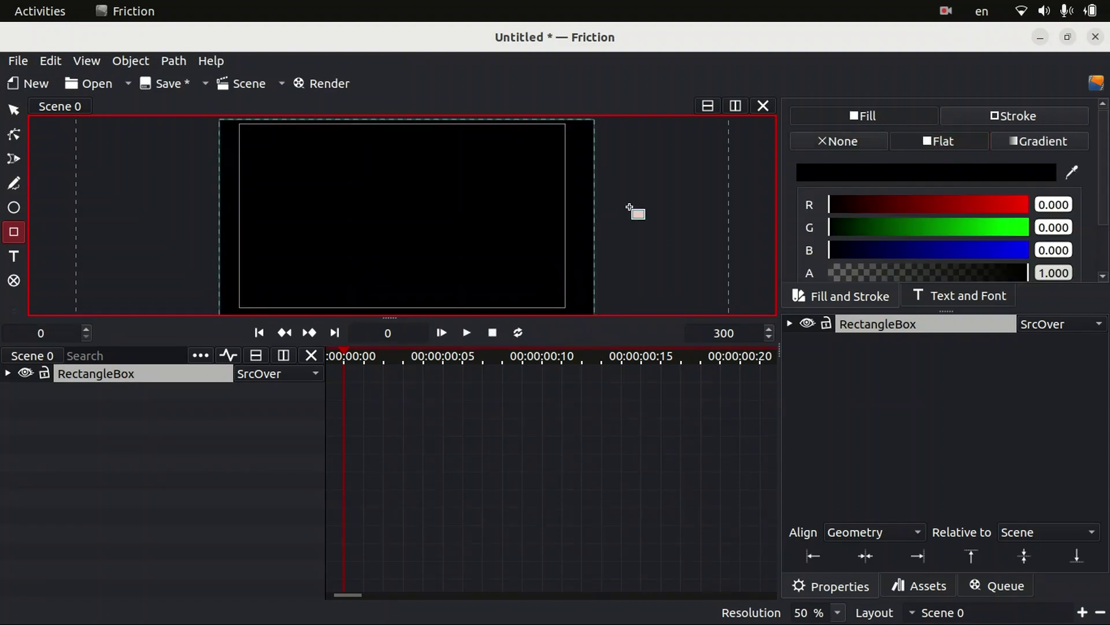
{"action": "left_click_drag", "start_coordinate": [929, 203], "coordinate": [1030, 194]}
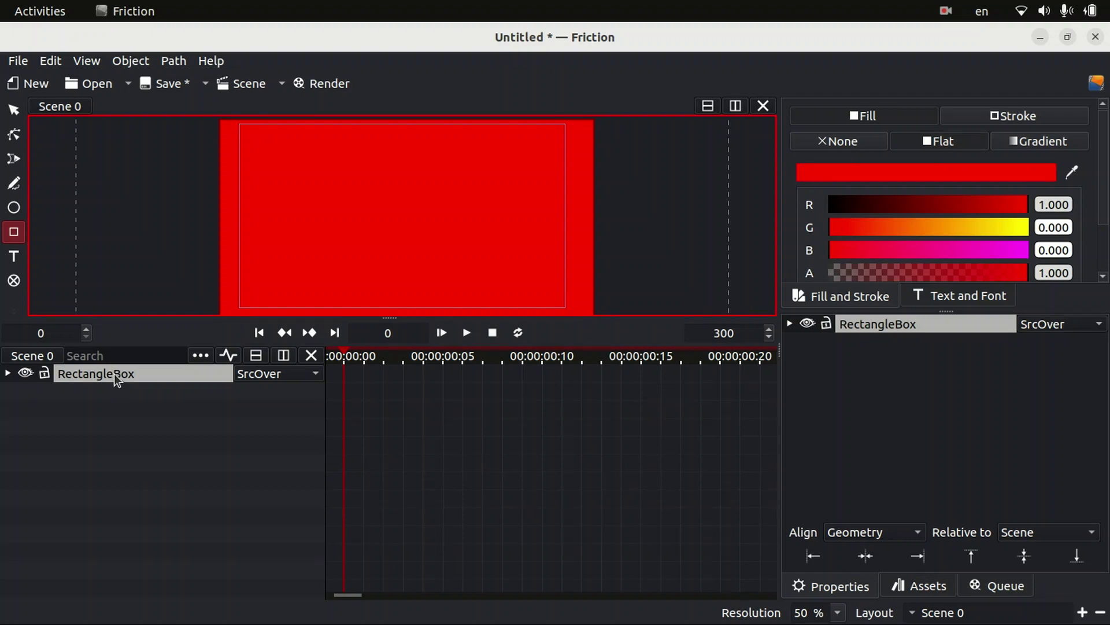
- Open the RectangleBox layer's Actions > Raster Effects > Generate list showing Plasma Pattern
{"action": "right_click", "coordinate": [114, 376]}
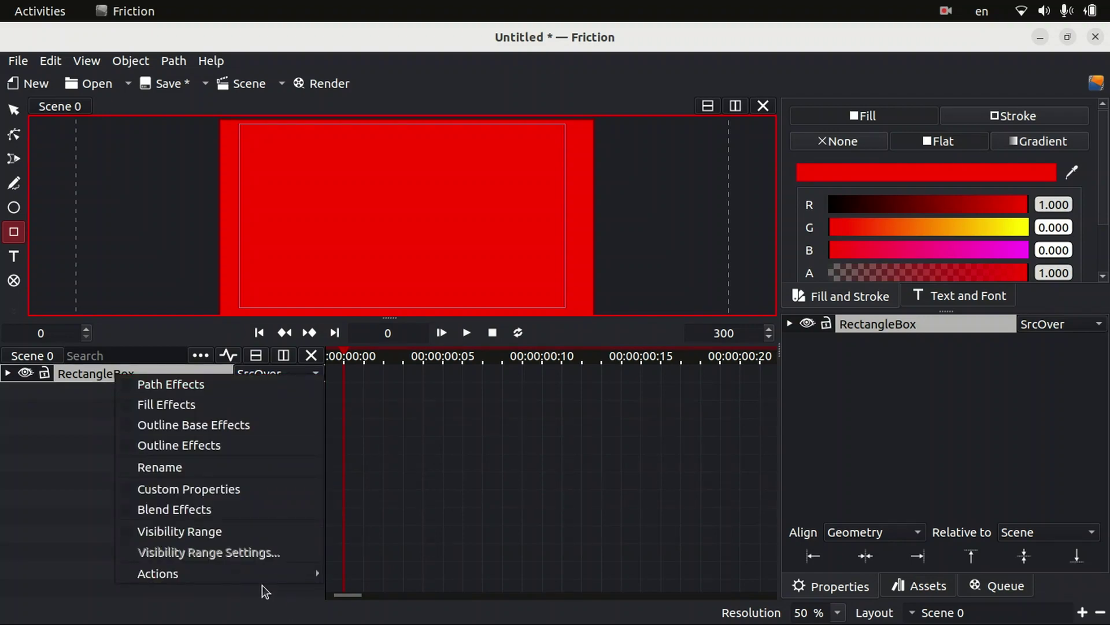
{"action": "mouse_move", "coordinate": [255, 578]}
{"action": "mouse_move", "coordinate": [499, 524]}
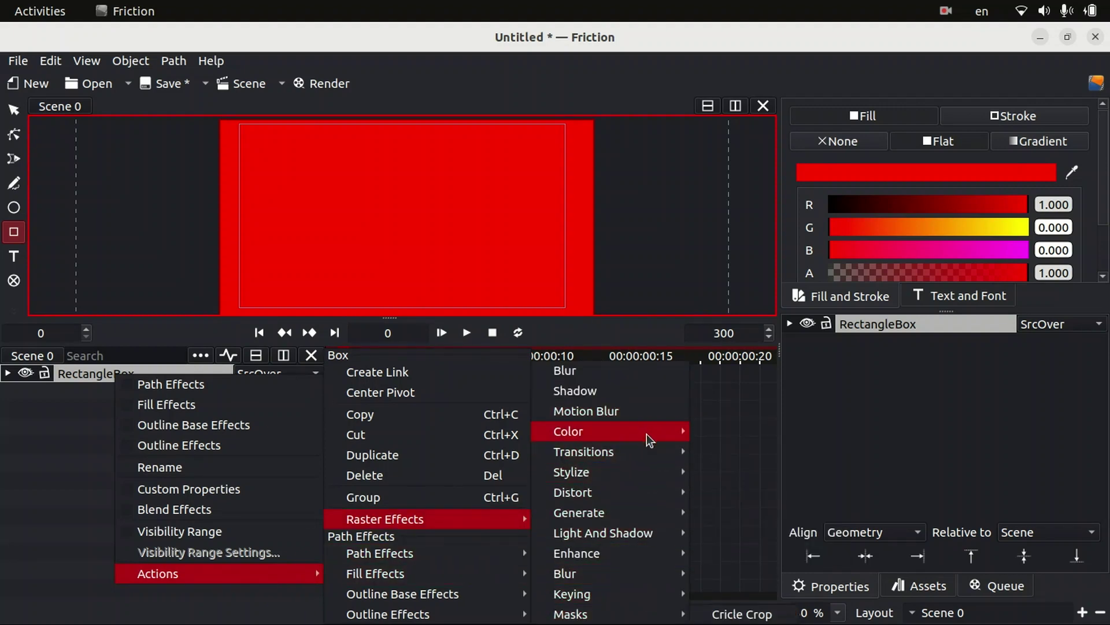
{"action": "mouse_move", "coordinate": [615, 512]}
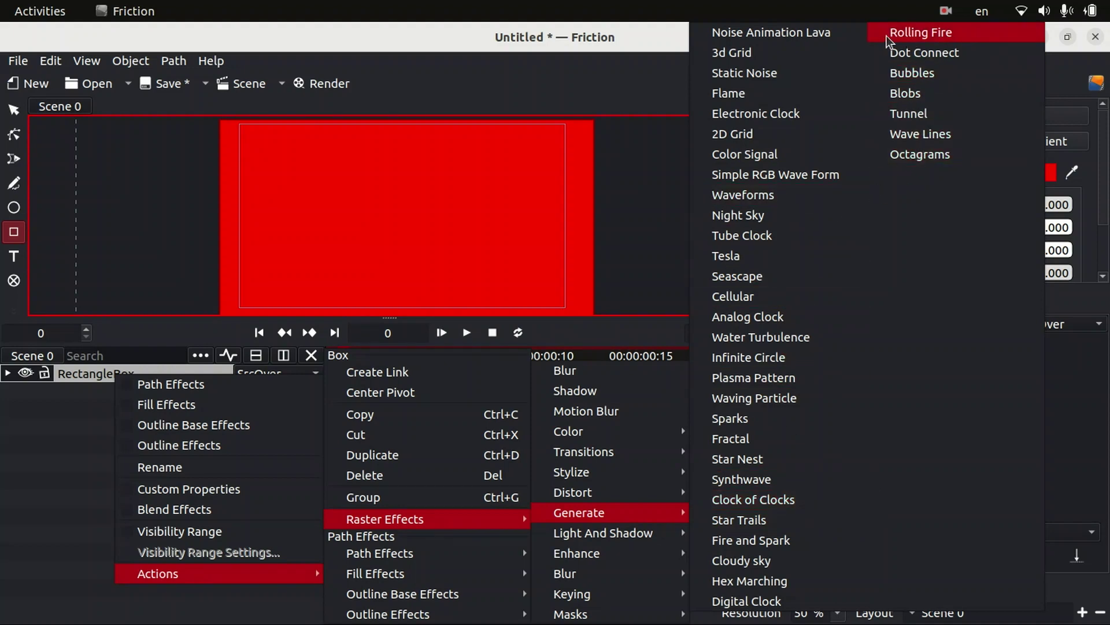
{"action": "mouse_move", "coordinate": [646, 568]}
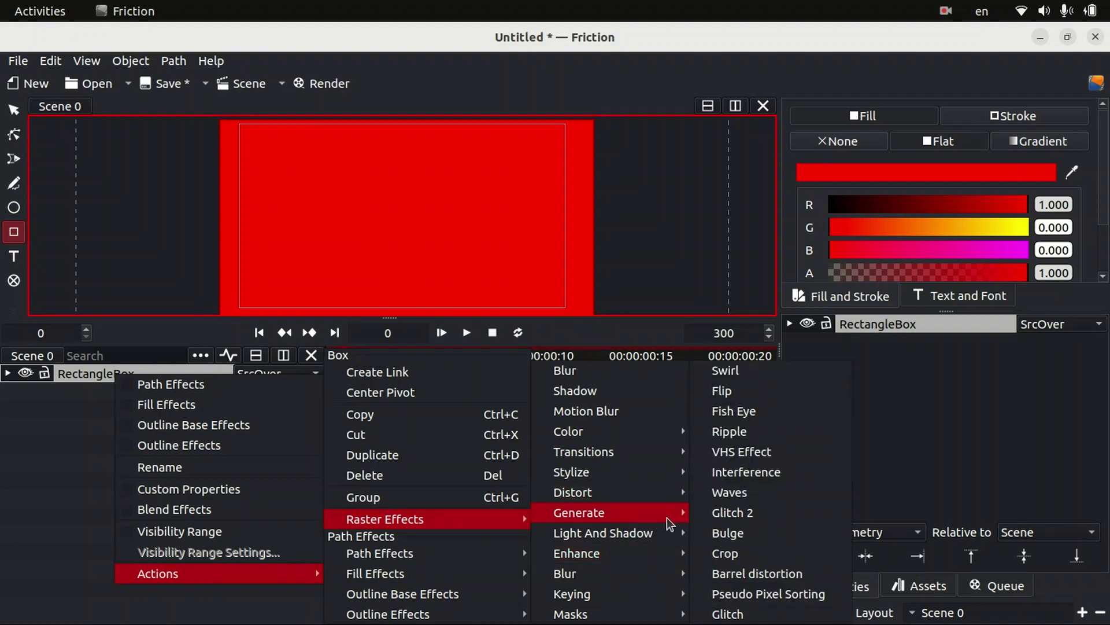
{"action": "mouse_move", "coordinate": [666, 523]}
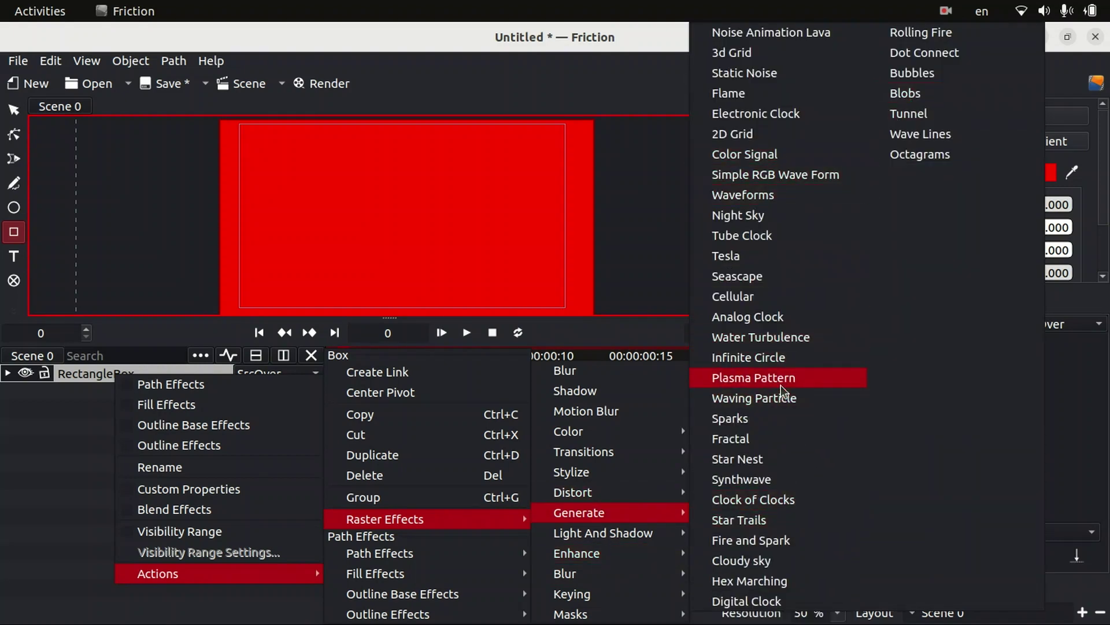
- Apply Plasma Pattern to the rectangle and expand its parameters under RectangleBox raster effects
{"action": "left_click", "coordinate": [763, 384]}
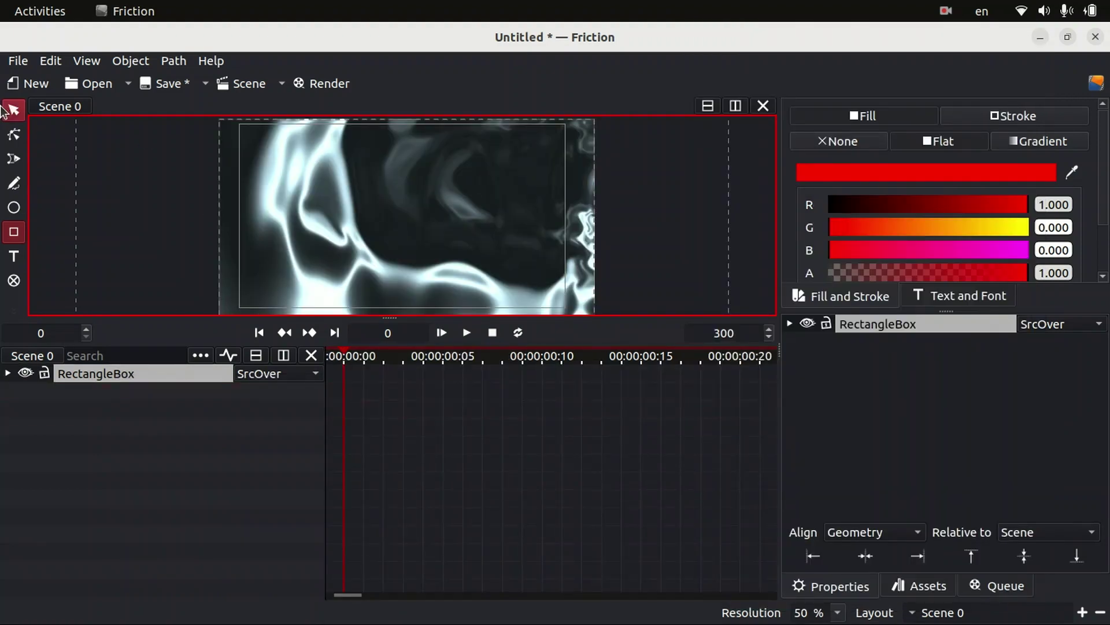
{"action": "left_click", "coordinate": [8, 373]}
{"action": "left_click", "coordinate": [43, 481]}
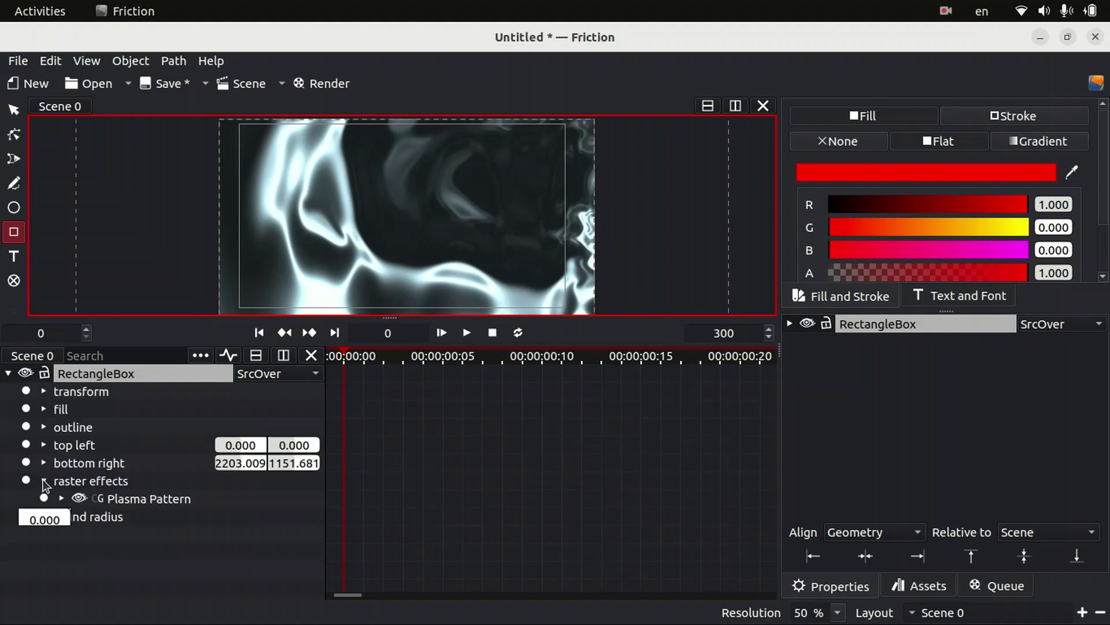
{"action": "left_click", "coordinate": [62, 498]}
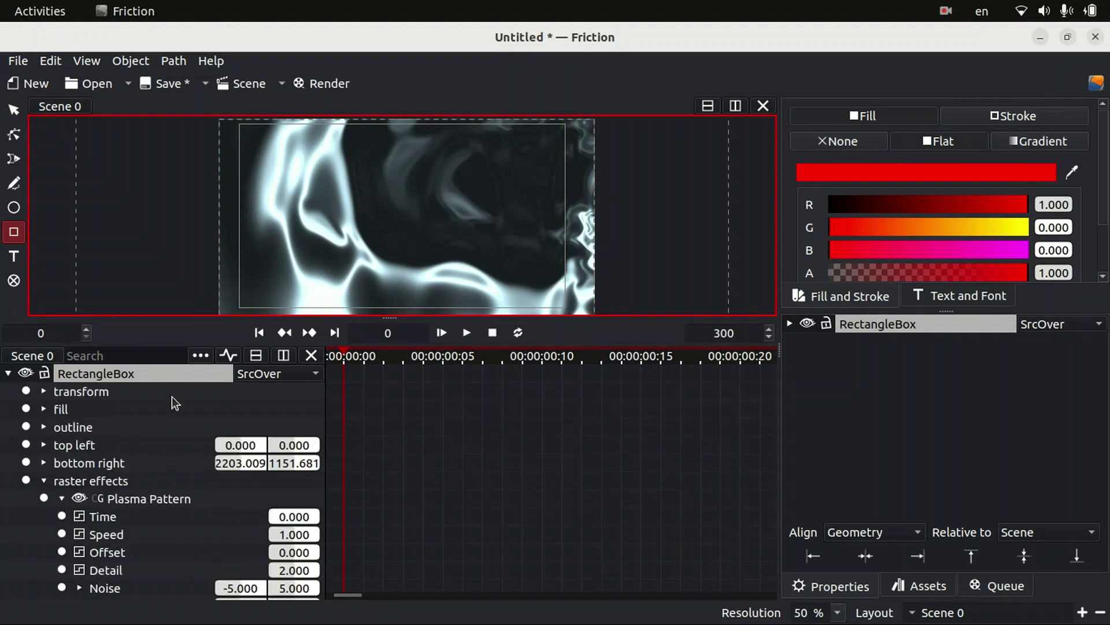
- Advance the Plasma Pattern Time value, then close Friction without saving
{"action": "scroll", "coordinate": [165, 443], "scroll_direction": "down", "scroll_amount": 3}
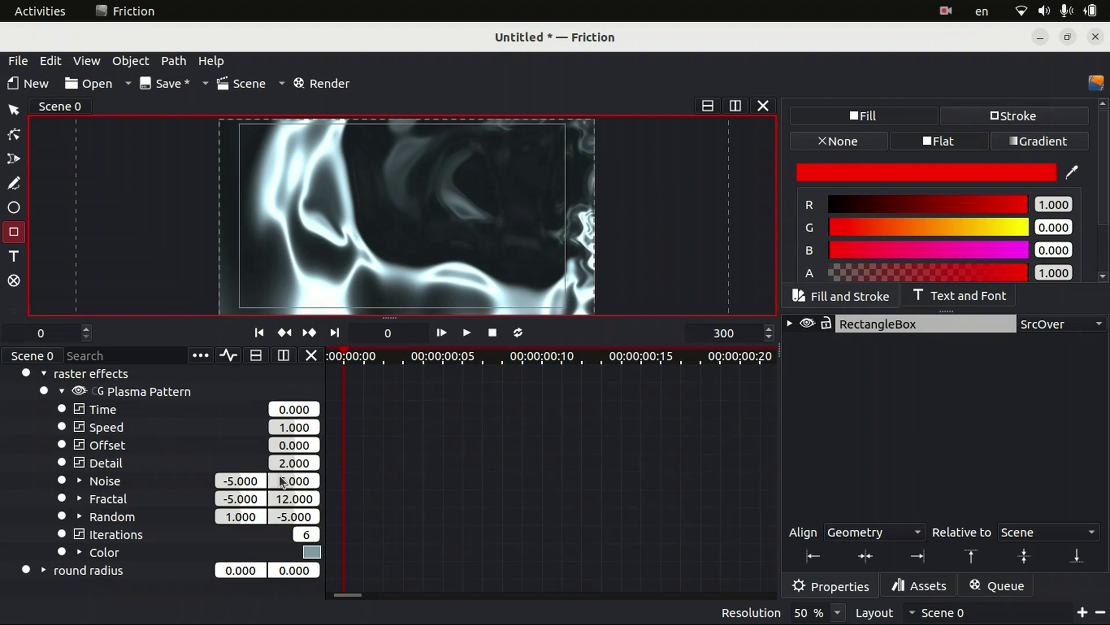
{"action": "left_click_drag", "start_coordinate": [289, 409], "coordinate": [293, 481]}
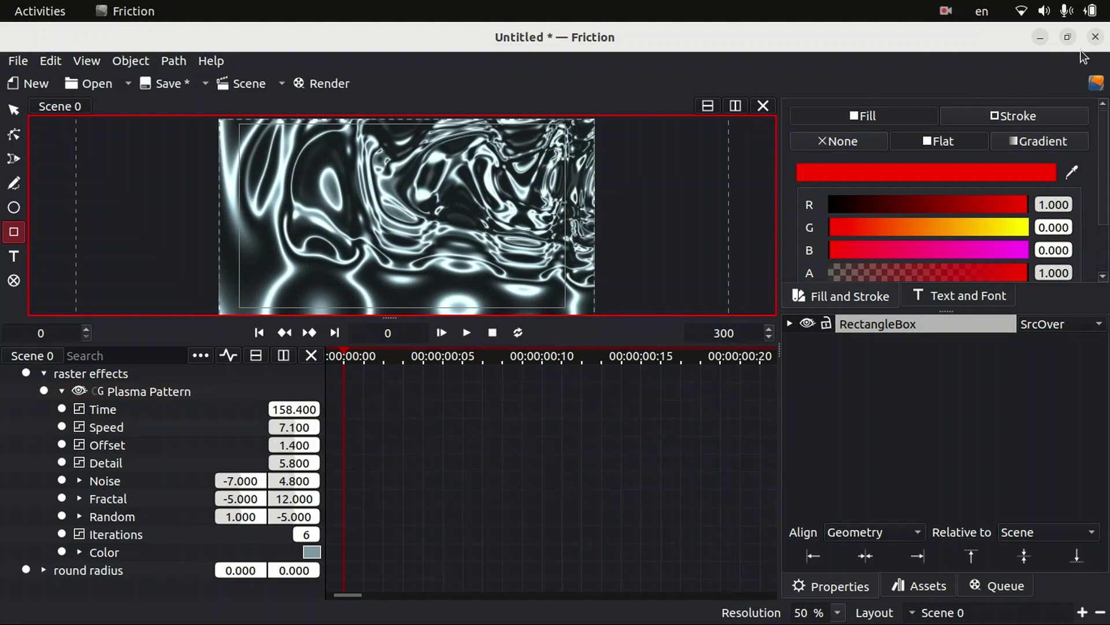
{"action": "left_click", "coordinate": [1095, 37]}
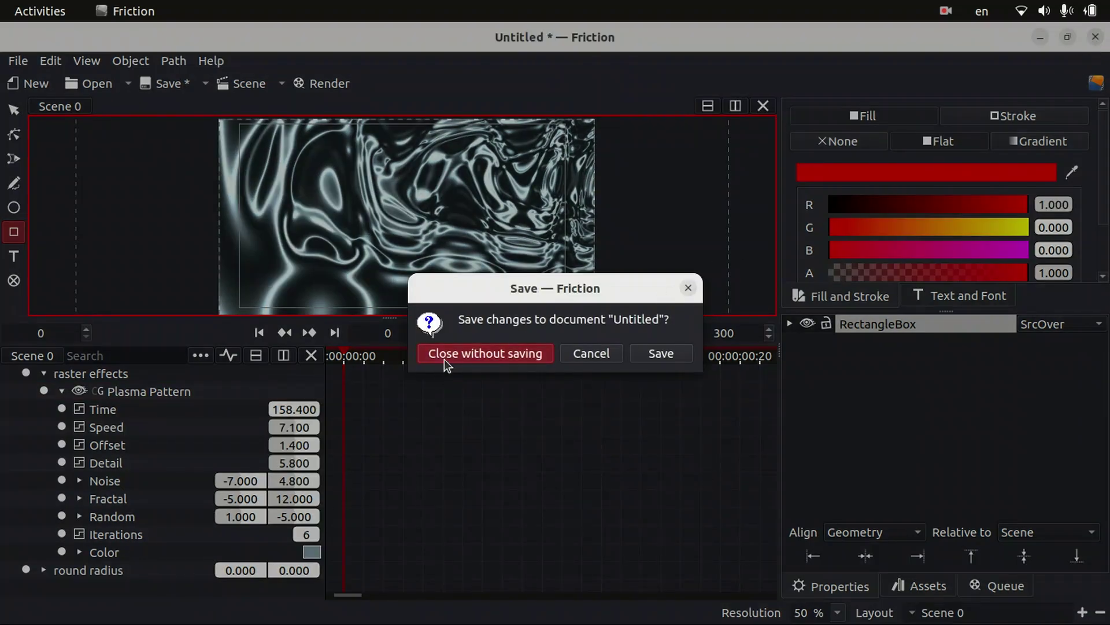
{"action": "left_click", "coordinate": [444, 358]}
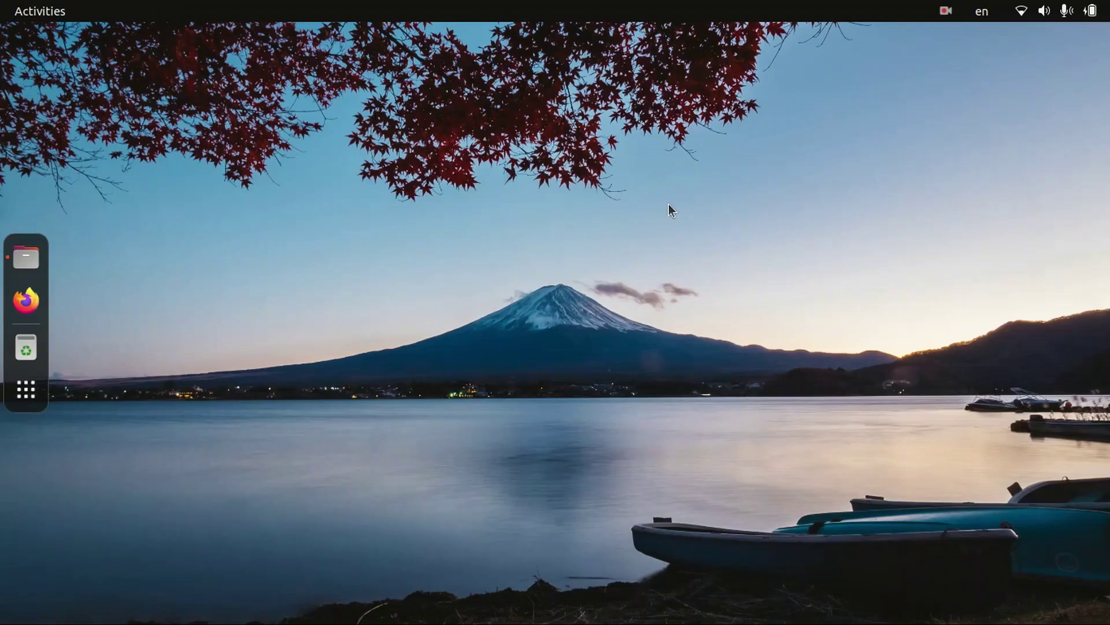